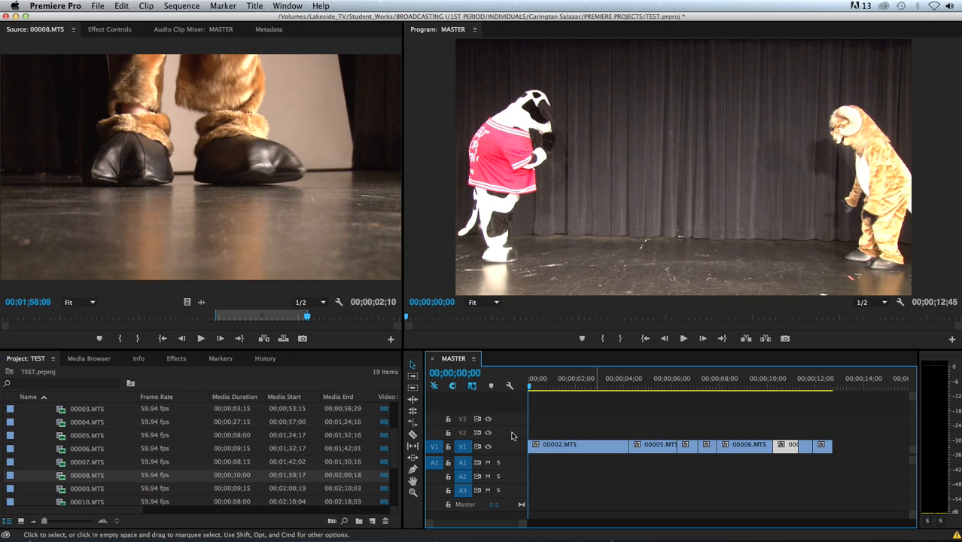
Move 00002.MTS from the start of the sequence up to track V2, near the end of the remaining clips.
left_click_drag(534, 387, 592, 402)
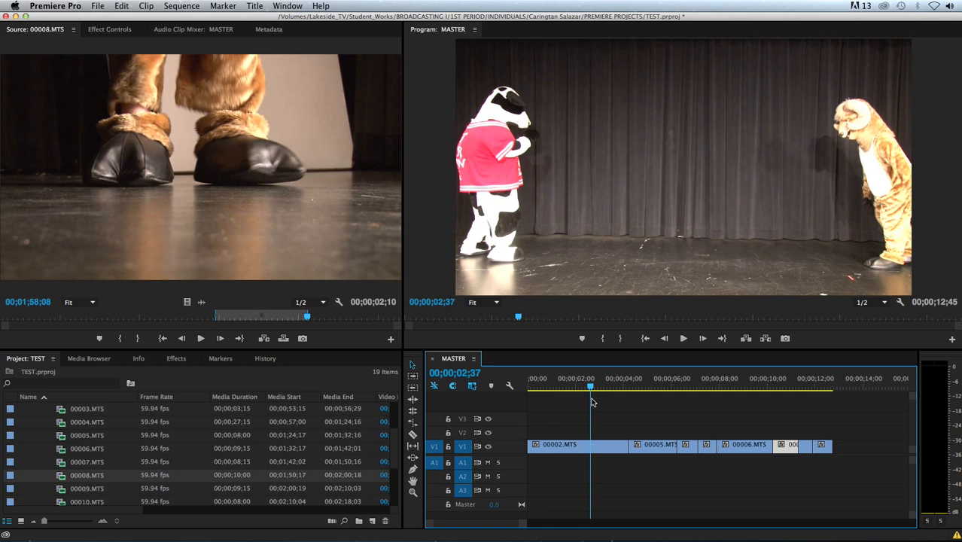
left_click(596, 450)
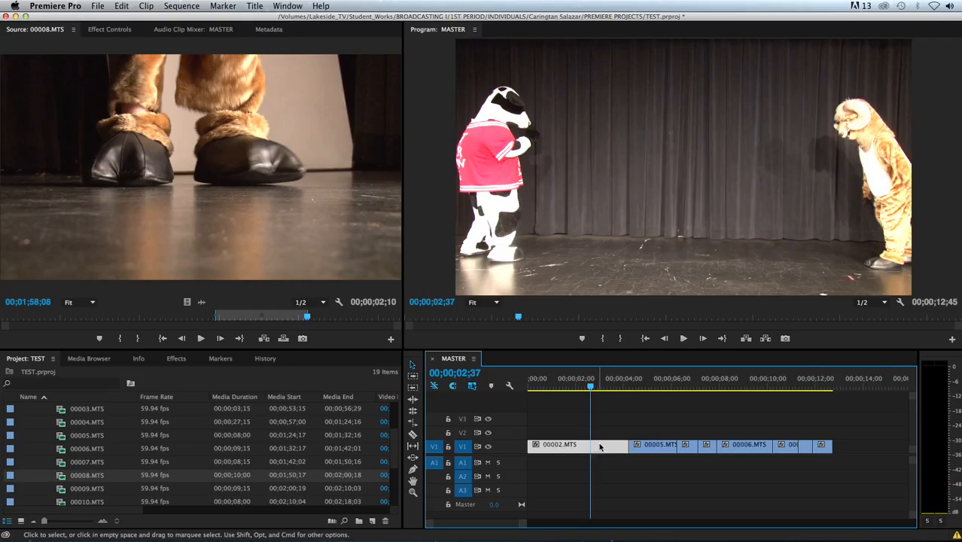
left_click_drag(601, 447, 891, 437)
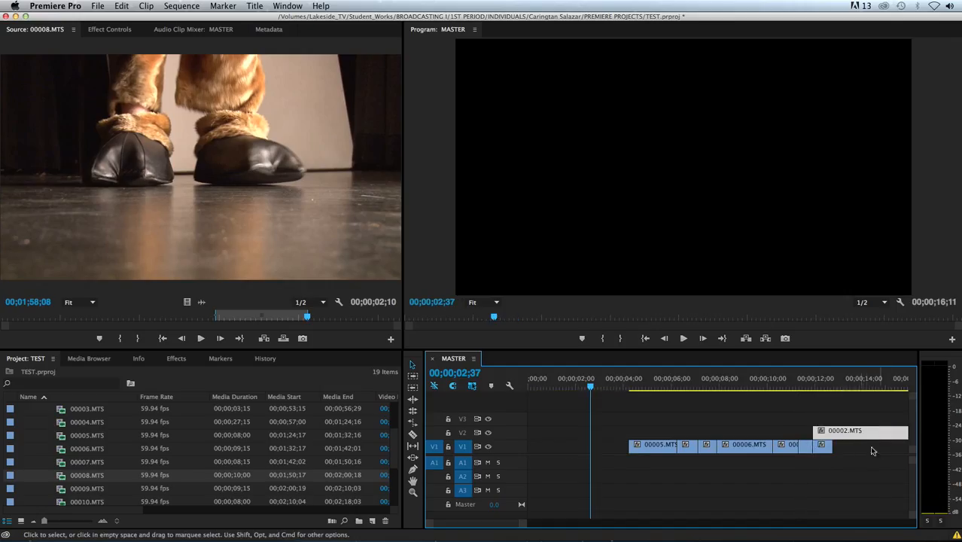
key("minus")
Play through the remaining V1 clips and move the cow's feet clip near 00;00;10;39 to the start of the sequence.
left_click(586, 386)
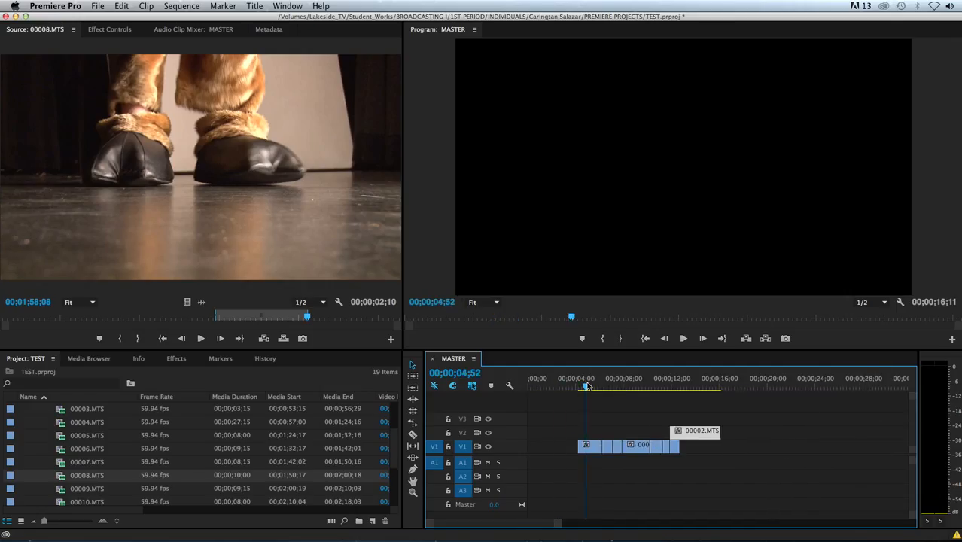
left_click_drag(587, 388, 602, 388)
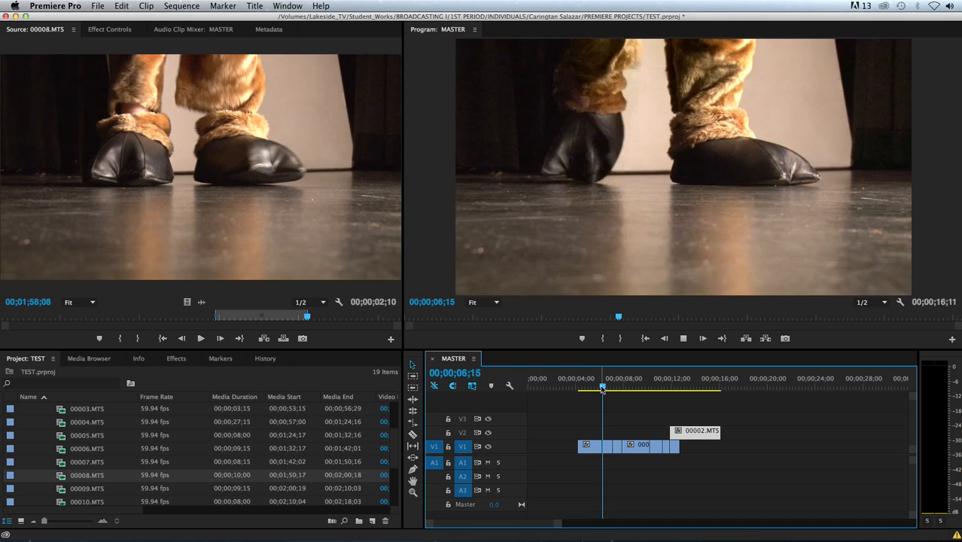
key("space")
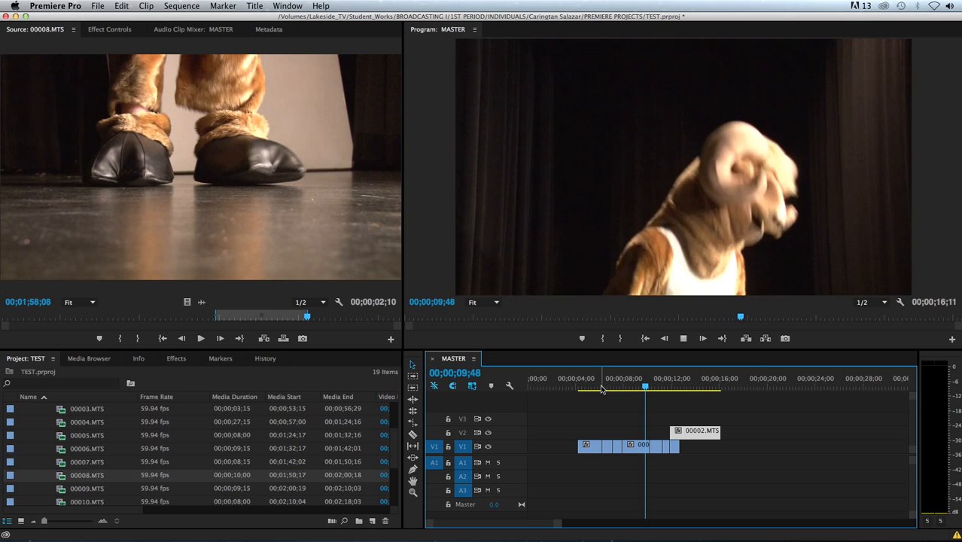
key("space")
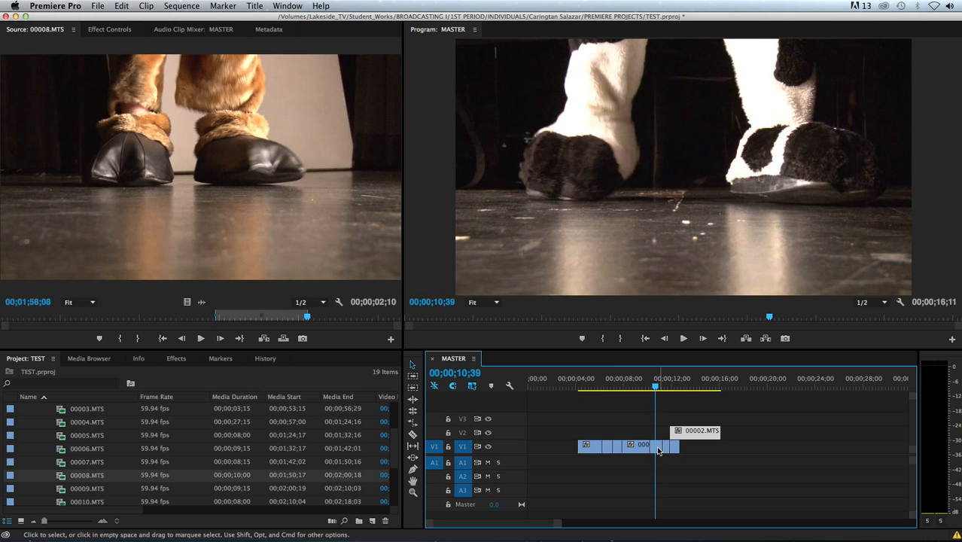
left_click_drag(660, 447, 534, 449)
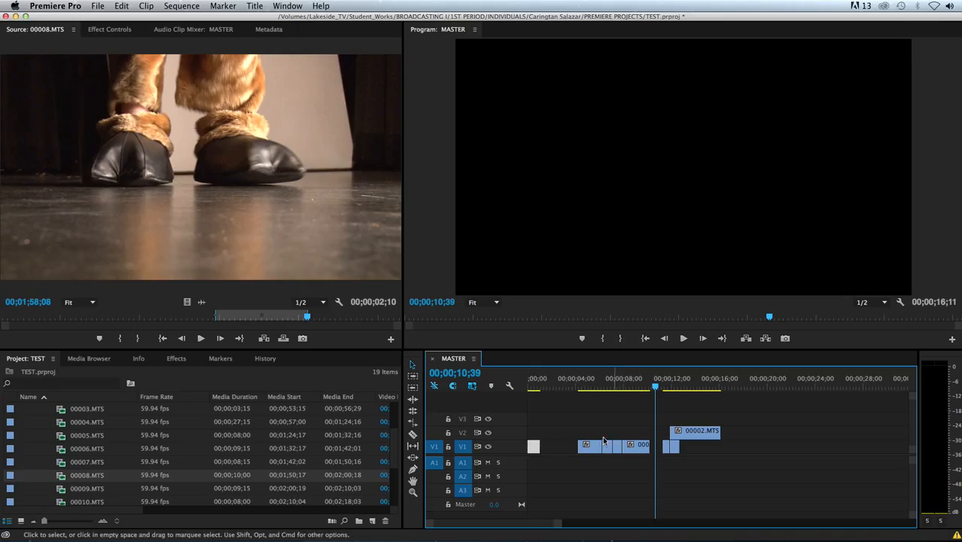
Place the two short clips from about 6 seconds, followed by 00005.MTS, directly behind the opening clip on V1.
left_click(608, 447)
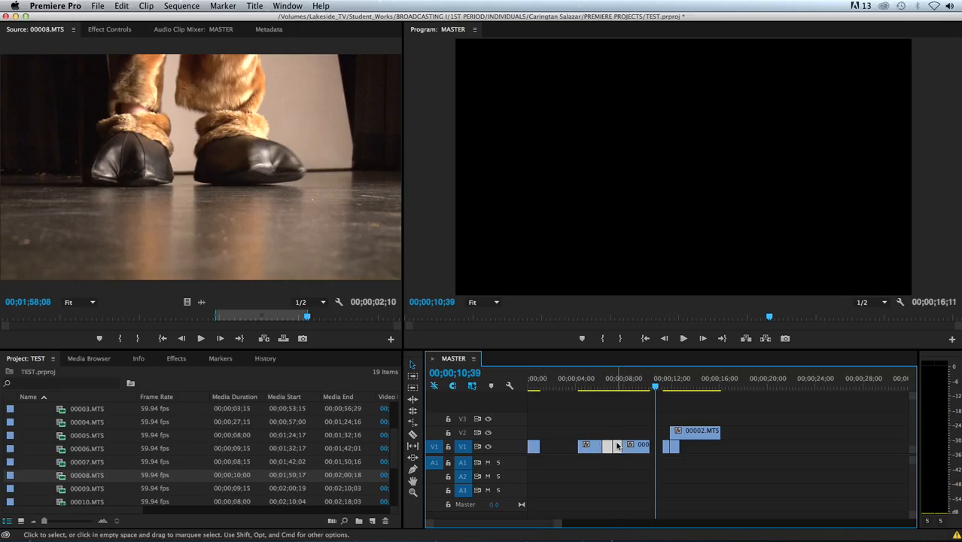
left_click(613, 388)
left_click_drag(612, 388, 603, 388)
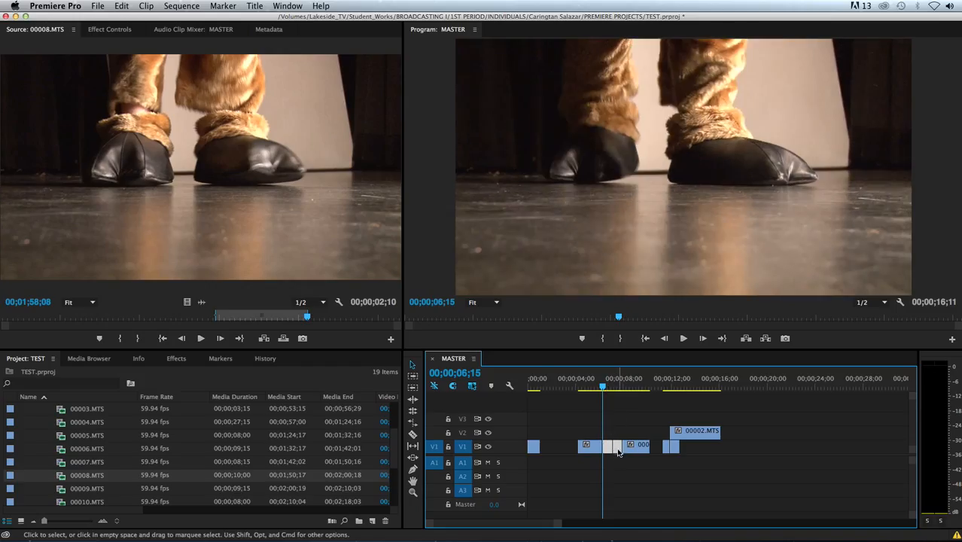
left_click_drag(579, 449, 552, 447)
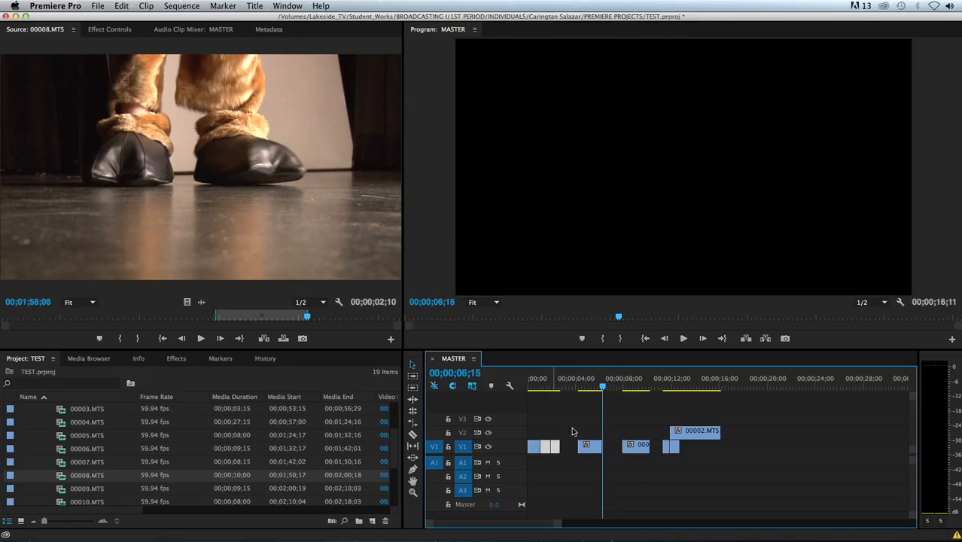
left_click(589, 386)
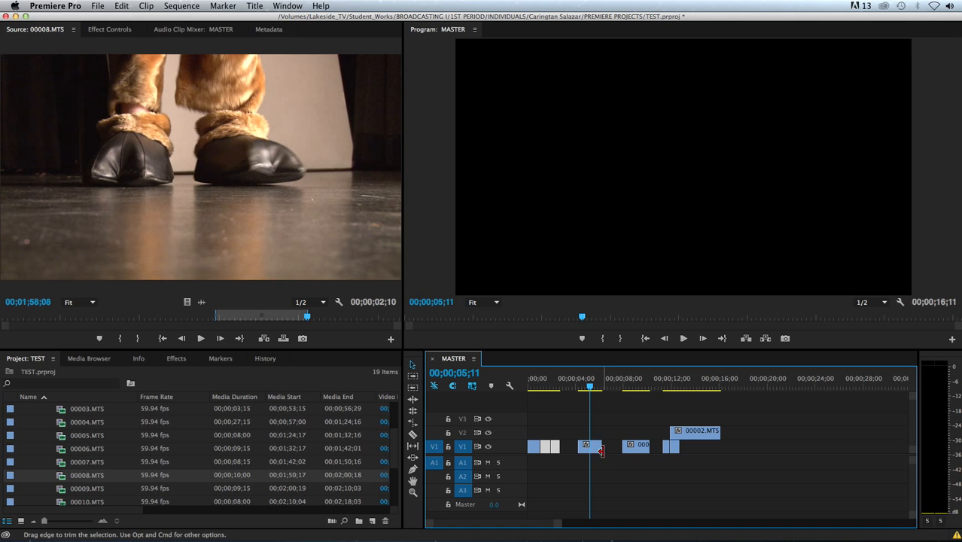
left_click_drag(595, 447, 565, 450)
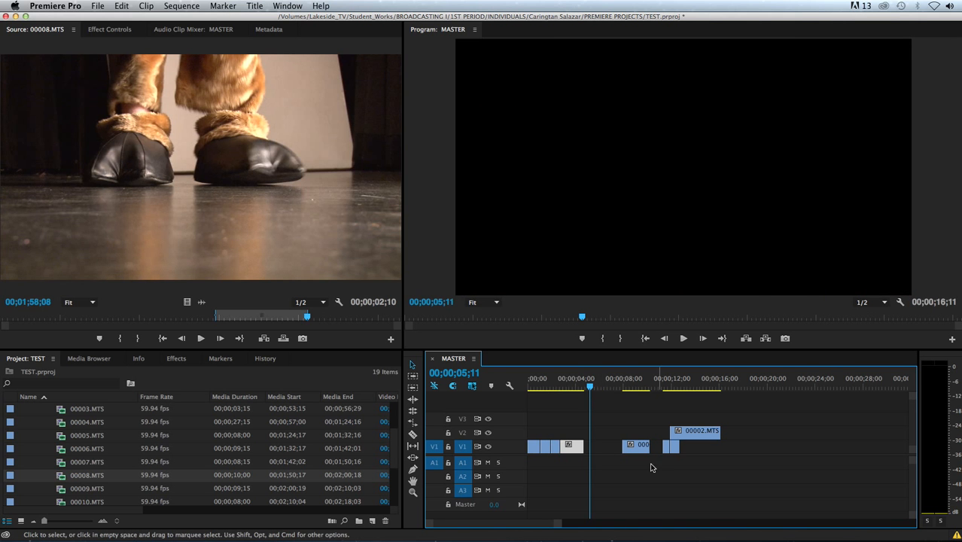
Move 00002.MTS farther along track V2 so it starts at about 16 seconds, clear of the V1 clips.
left_click(635, 385)
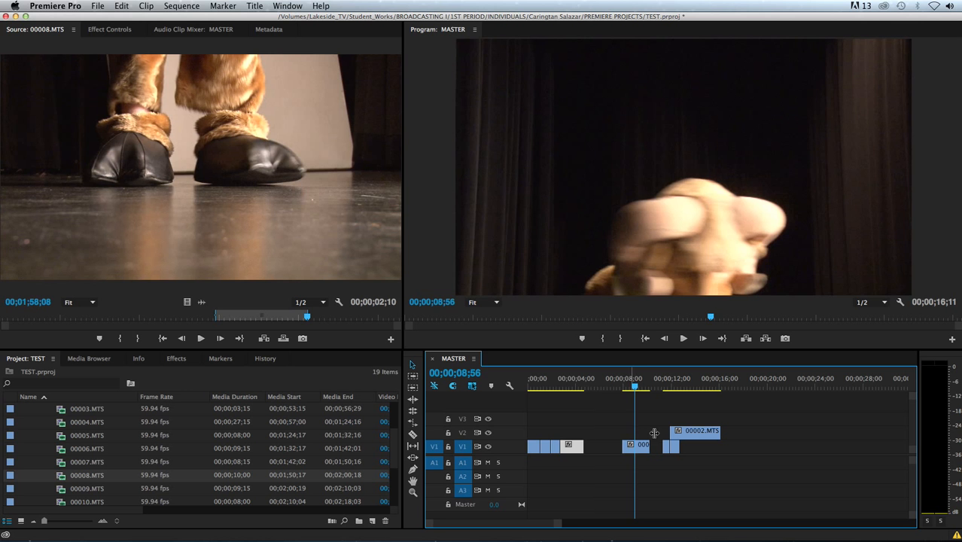
left_click(671, 385)
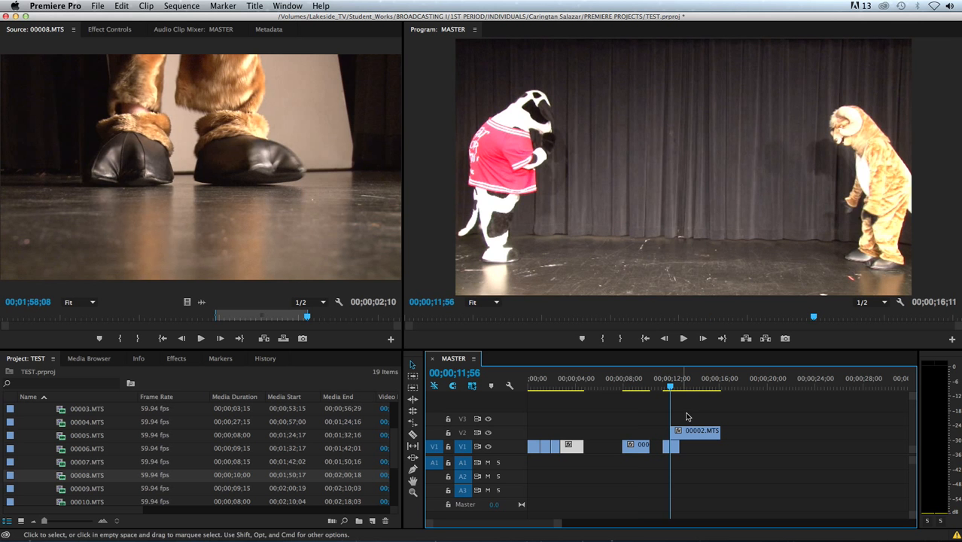
left_click_drag(689, 432, 737, 432)
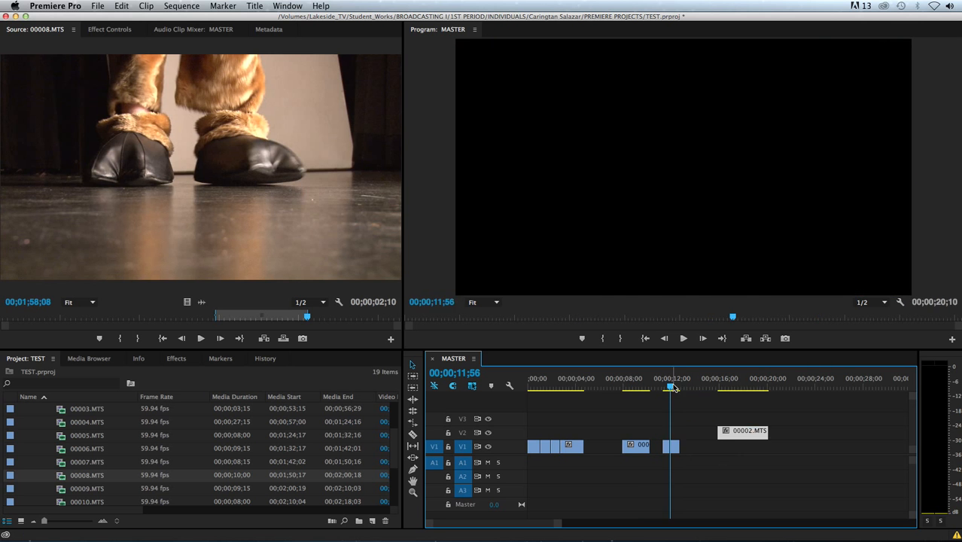
Review the cow and ram clips on V1 and delete the two short clips near 12 seconds.
left_click_drag(675, 389, 680, 395)
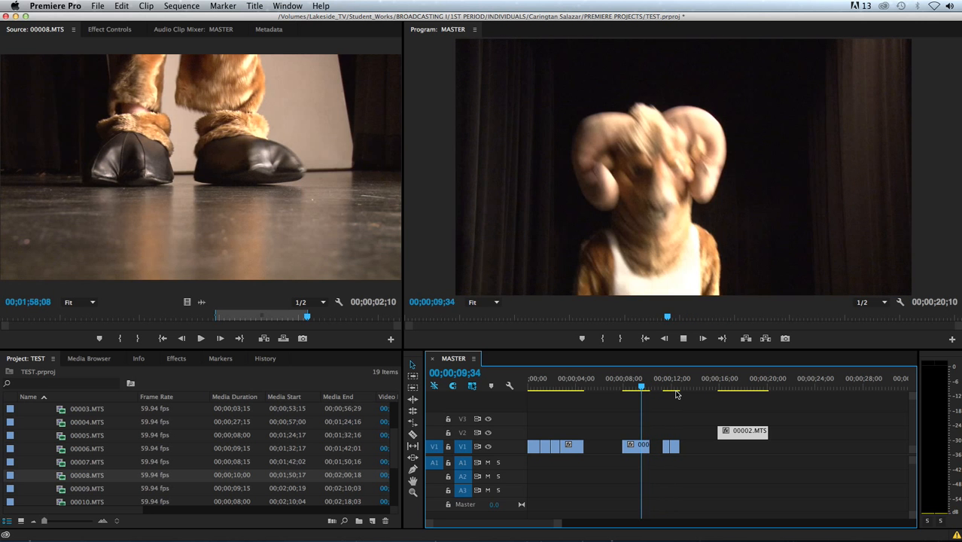
key("k")
key("l")
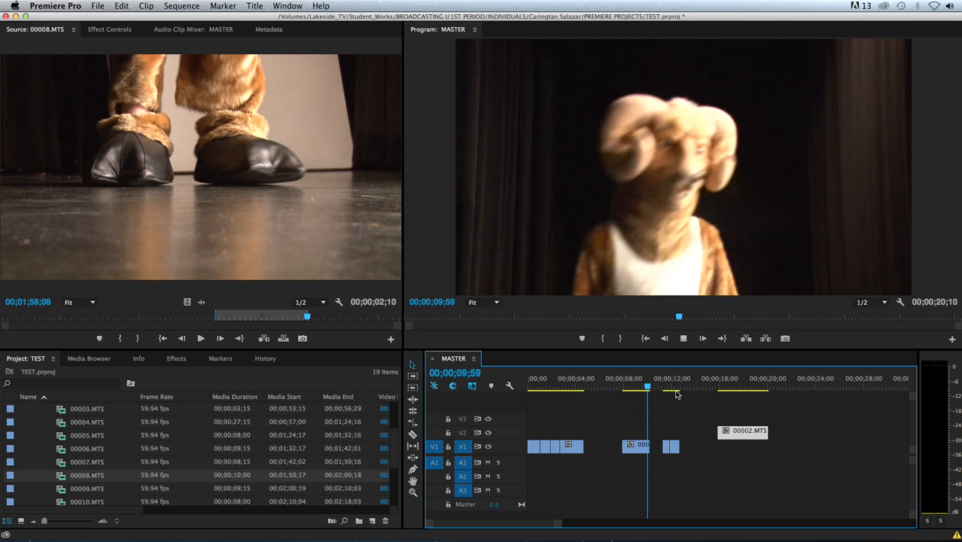
left_click(577, 387)
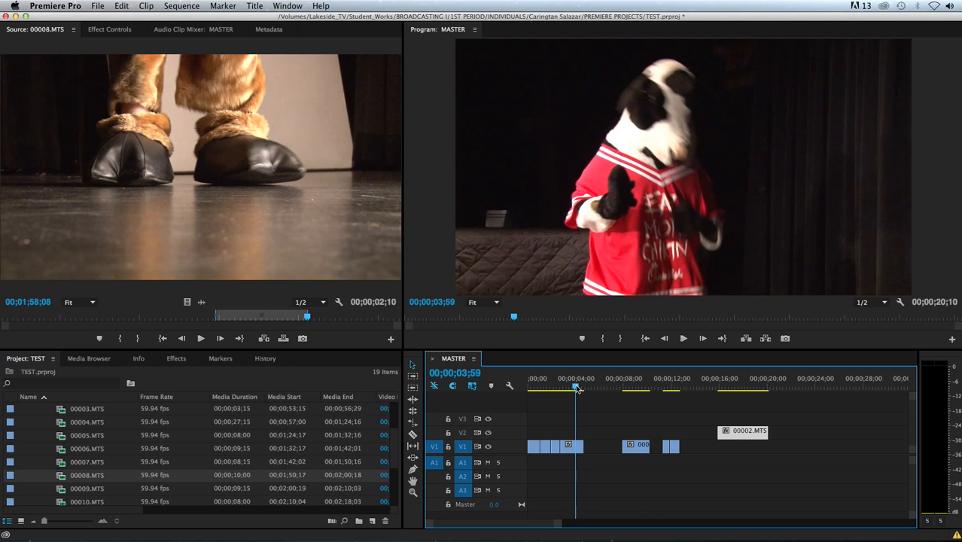
key("l")
key("k")
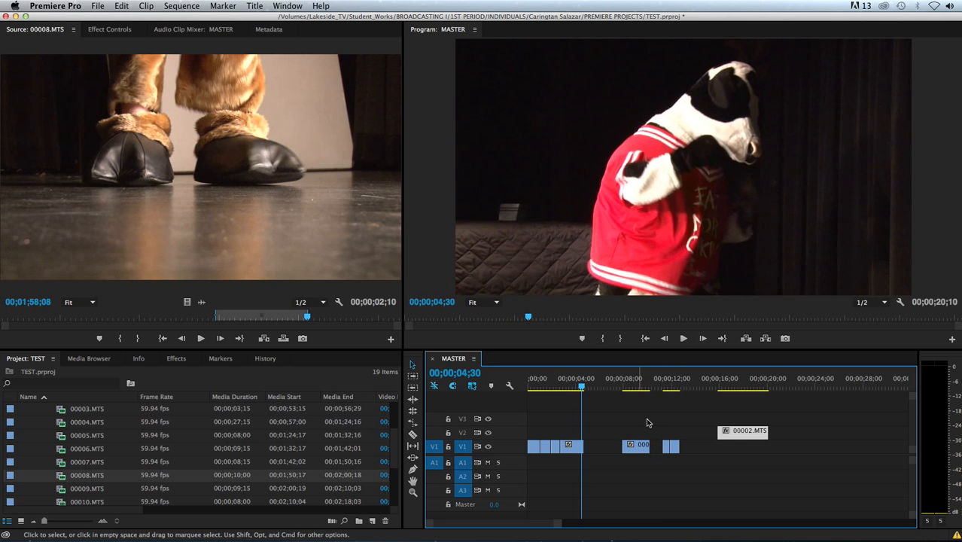
left_click(670, 389)
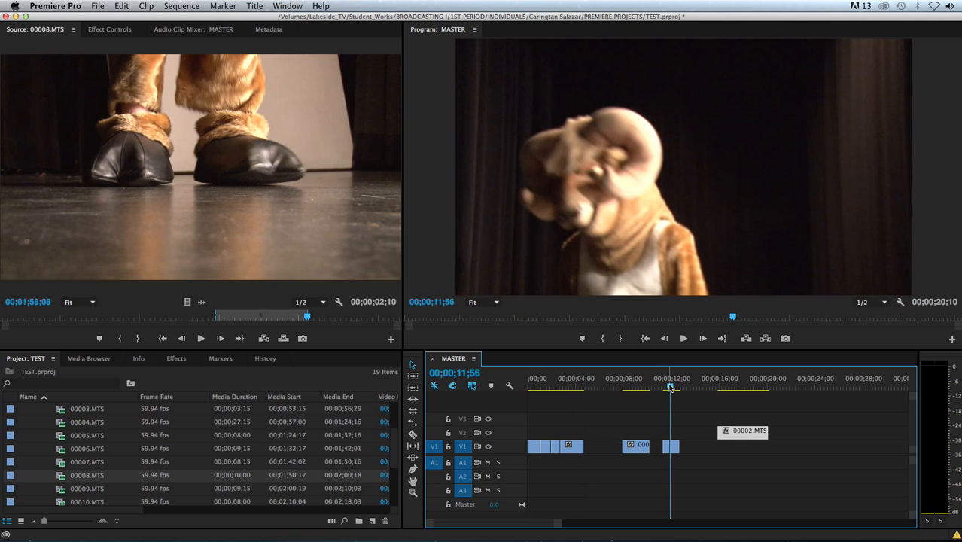
key("j")
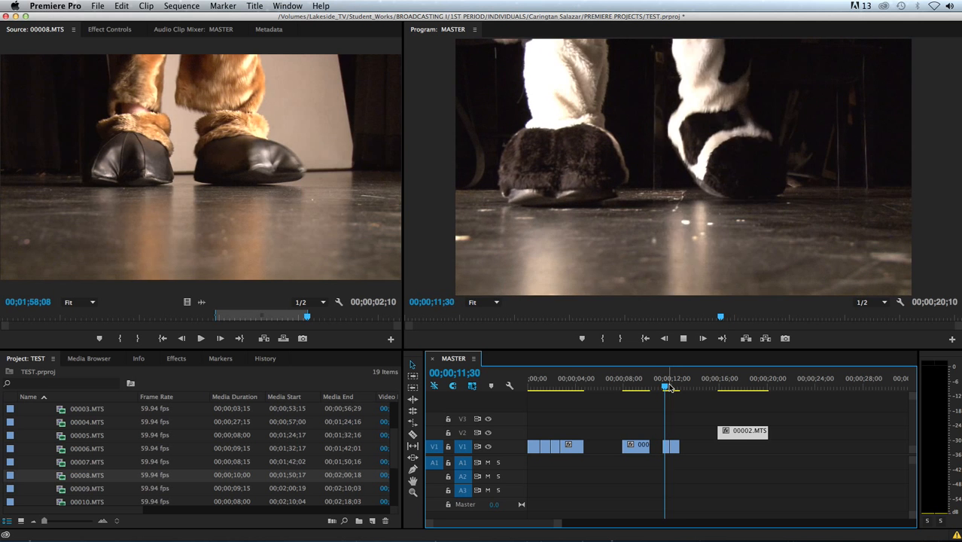
key("l")
key("k")
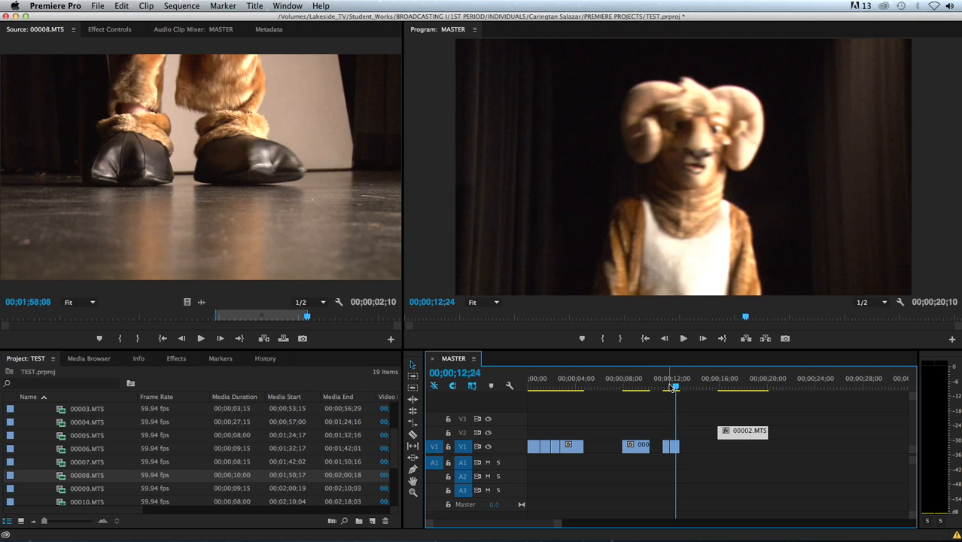
left_click(668, 445)
key("Delete")
Place 00006.MTS and 00002.MTS directly behind 00005.MTS on V1 and play back the reordered sequence.
left_click_drag(643, 453, 602, 449)
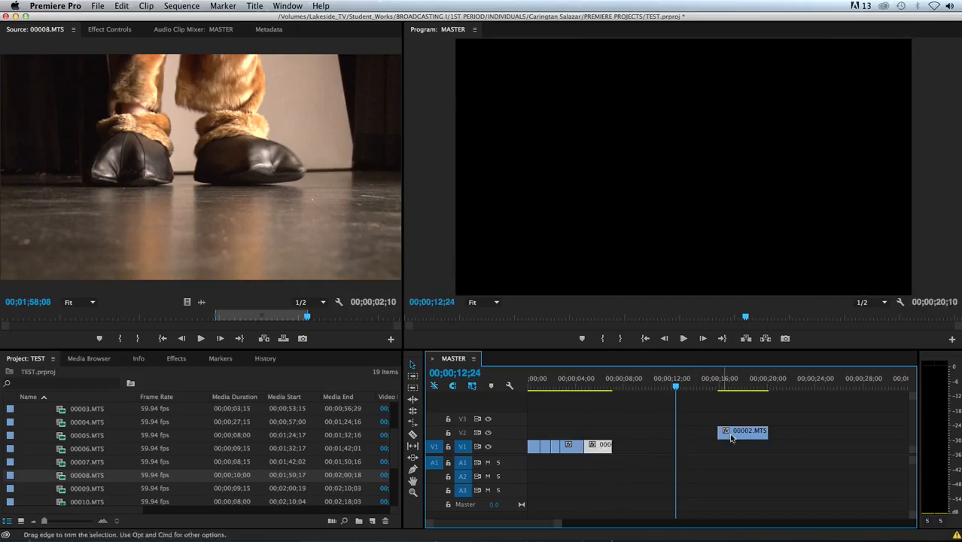
left_click_drag(738, 435, 640, 450)
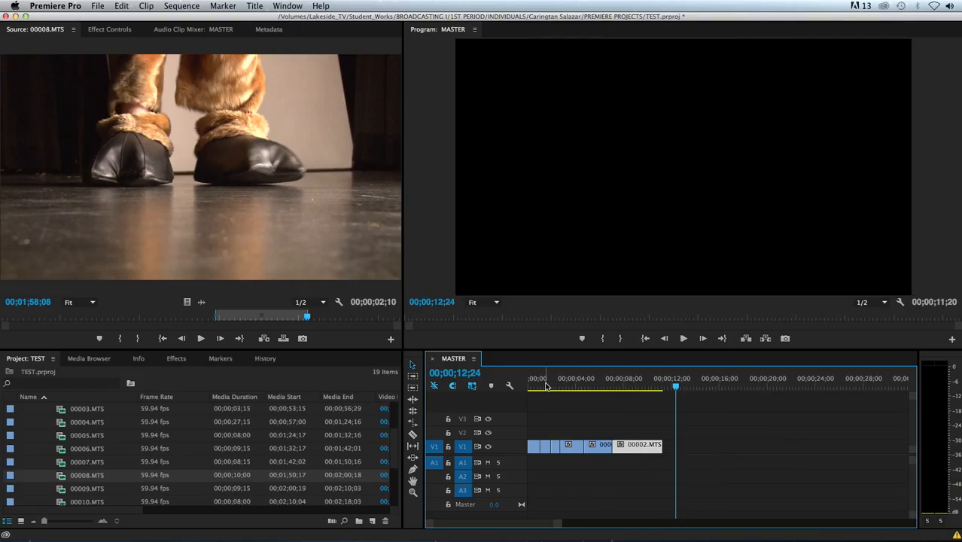
key("space")
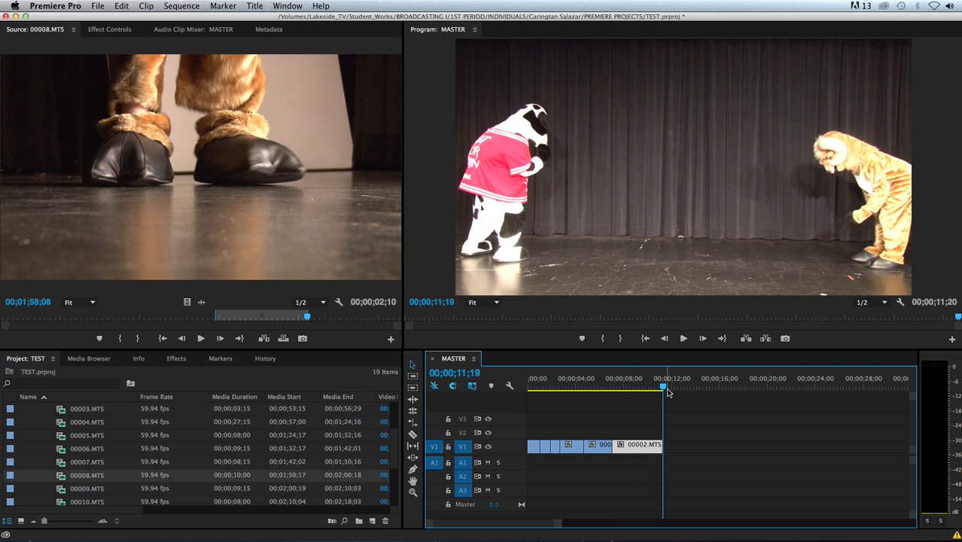
Trim the end of 00002.MTS to a duration of 00;00;01;59 and start playing the sequence.
left_click_drag(657, 447, 633, 446)
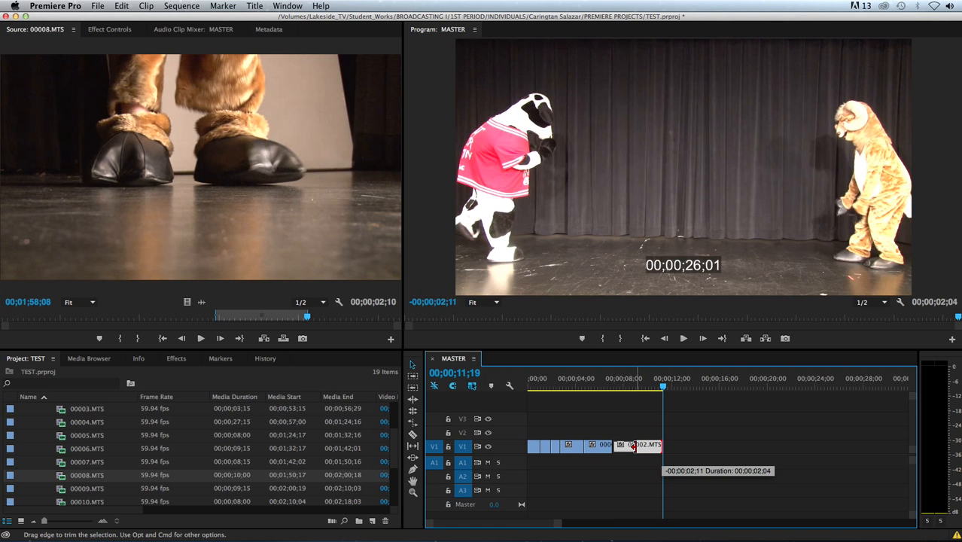
left_click_drag(634, 446, 634, 446)
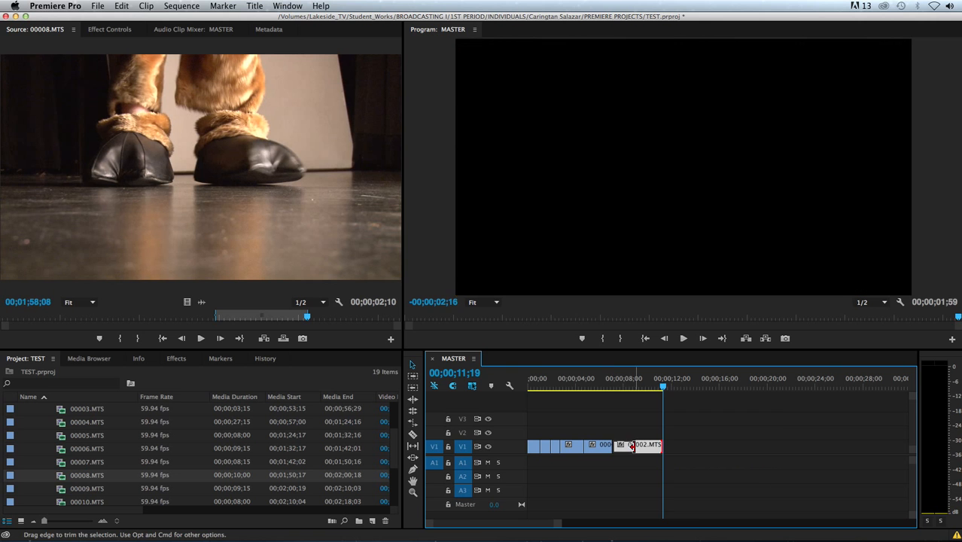
left_click(606, 385)
key("space")
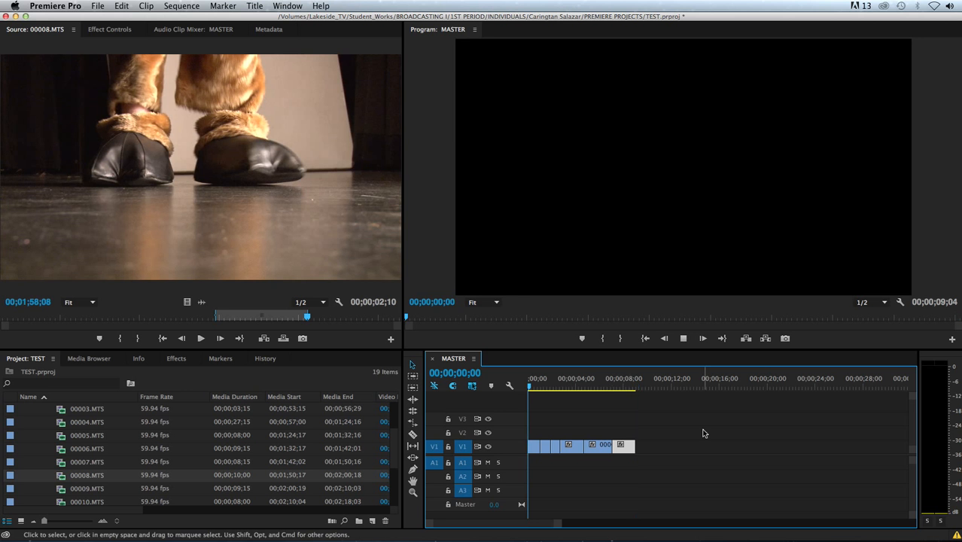
Save the project and temporarily enlarge video track V1's height to show the clip thumbnails.
left_click(621, 388)
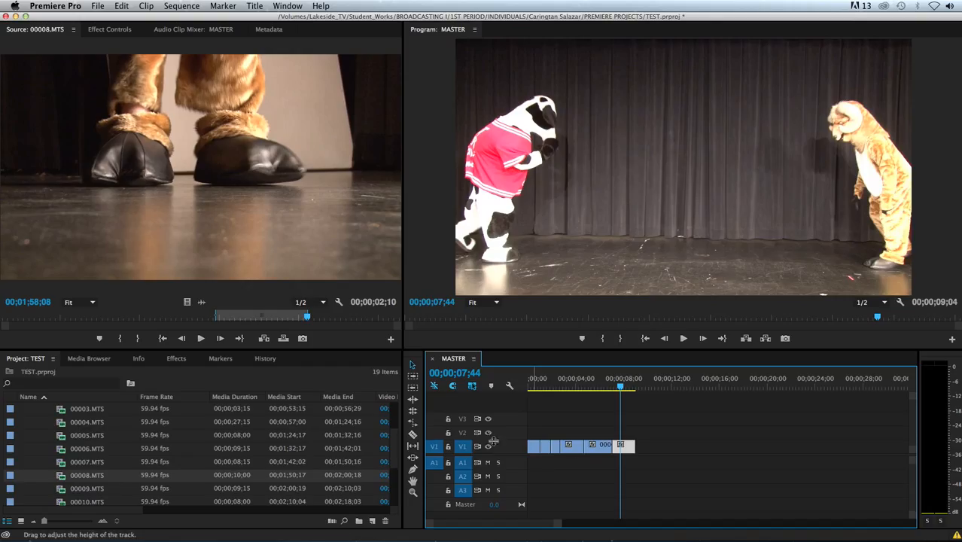
left_click_drag(494, 426, 497, 413)
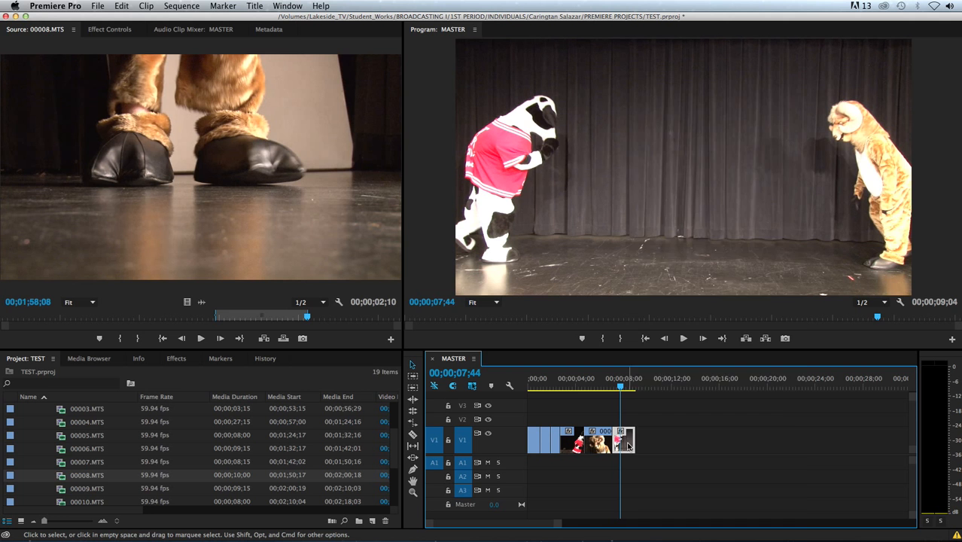
right_click(628, 446)
left_click(587, 413)
key("super+s")
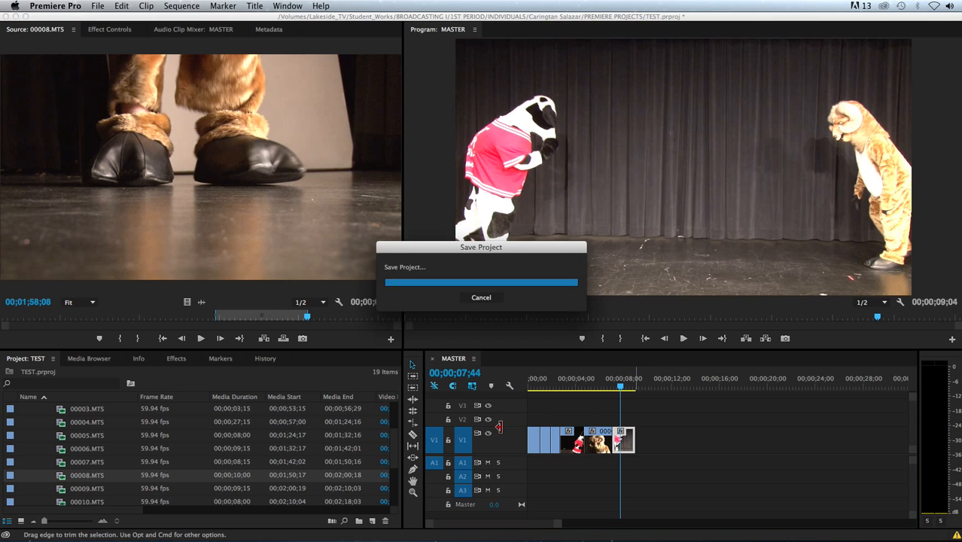
left_click_drag(505, 428, 505, 442)
Reveal the last V1 clip in the project bin and open its source 00002.MTS in the Source monitor.
right_click(625, 452)
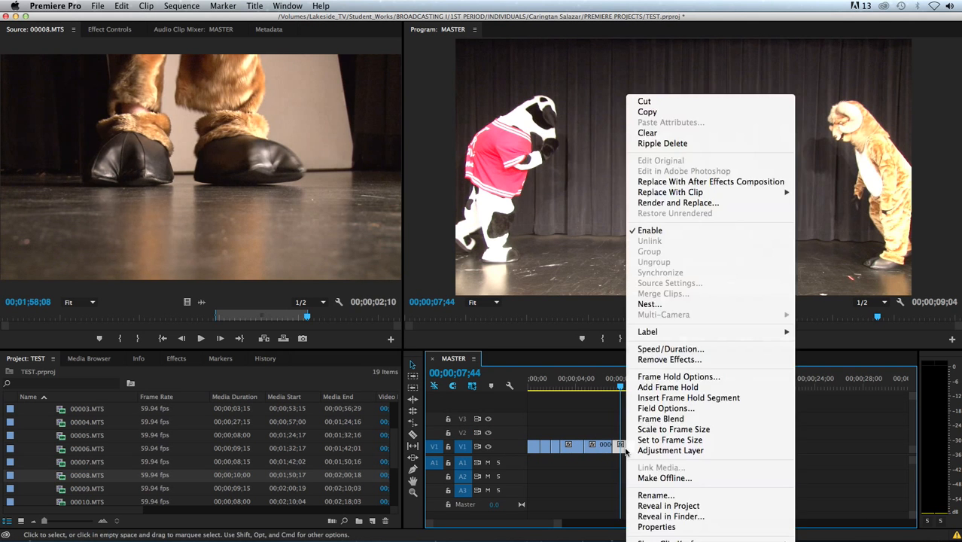
left_click(669, 506)
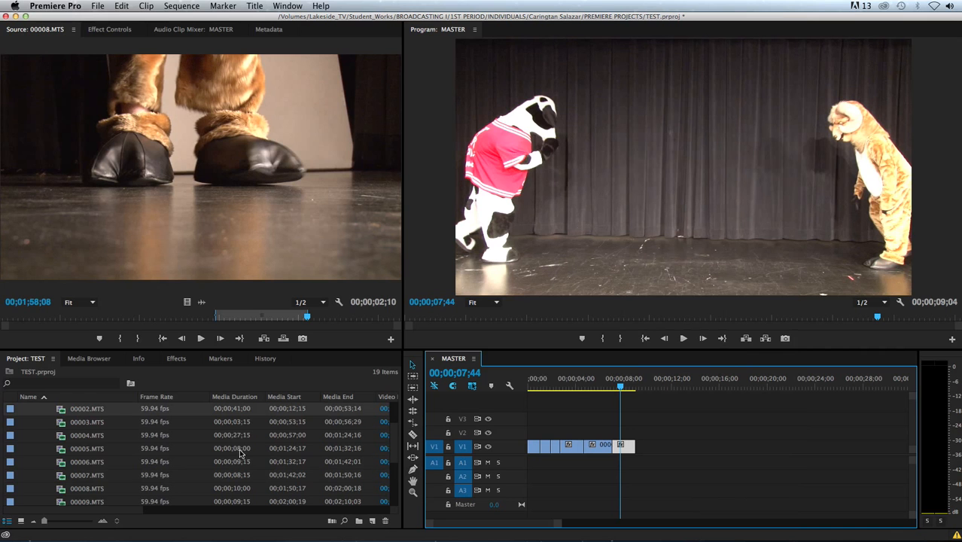
double_click(61, 410)
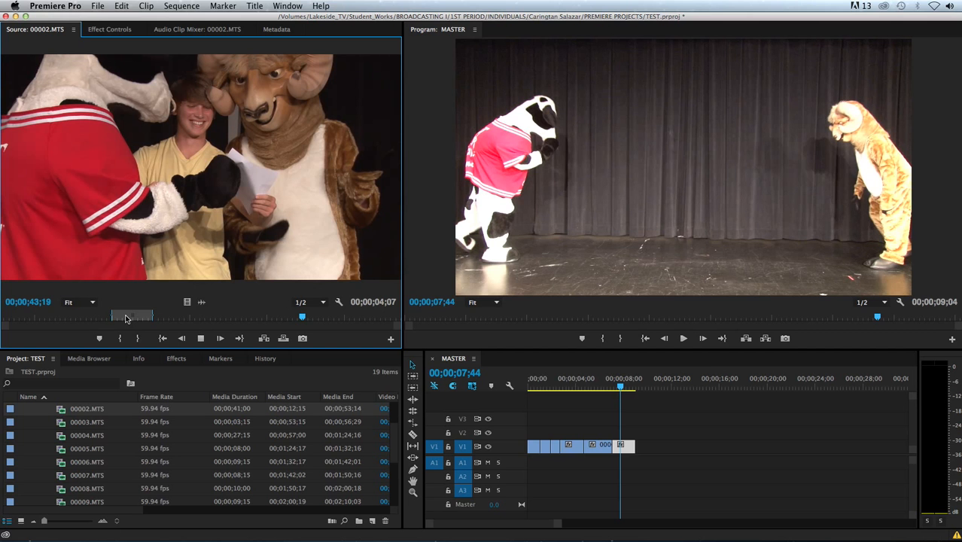
Shuttle back through 00002.MTS in the Source monitor and mark a new In point at about 32 seconds.
key("j")
key("j")
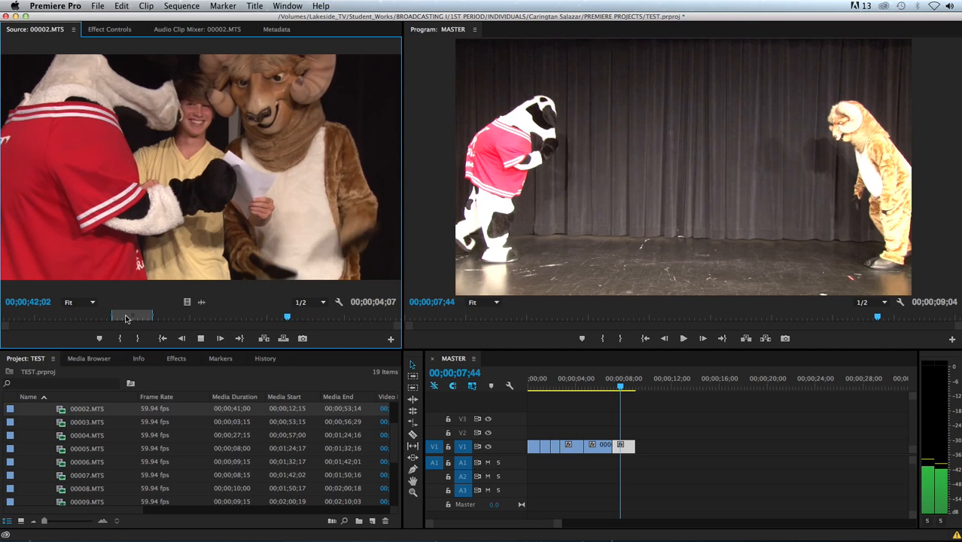
key("j")
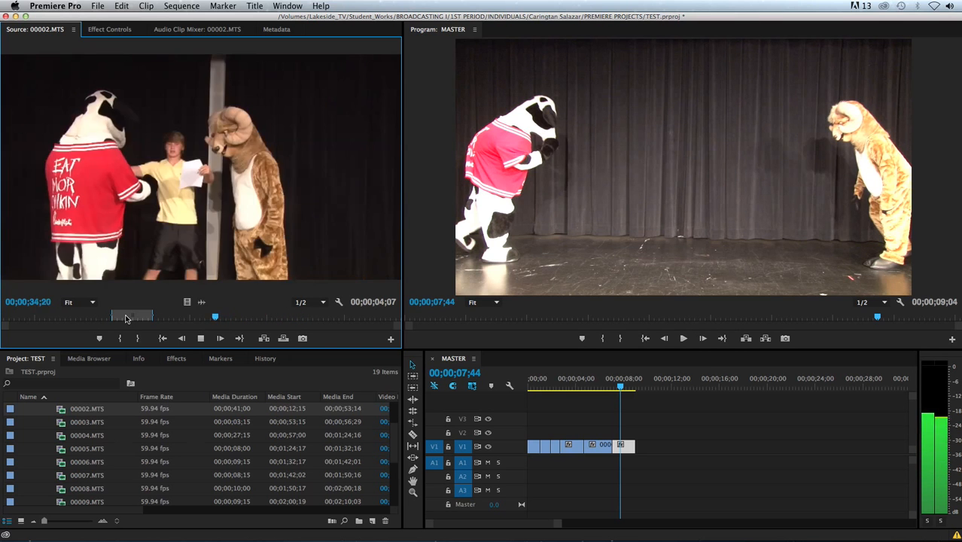
key("k")
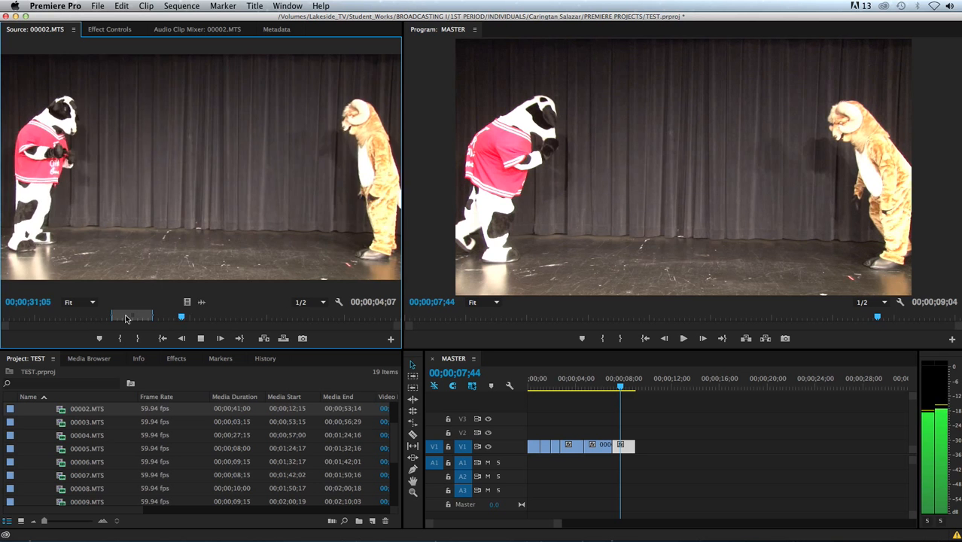
key("i")
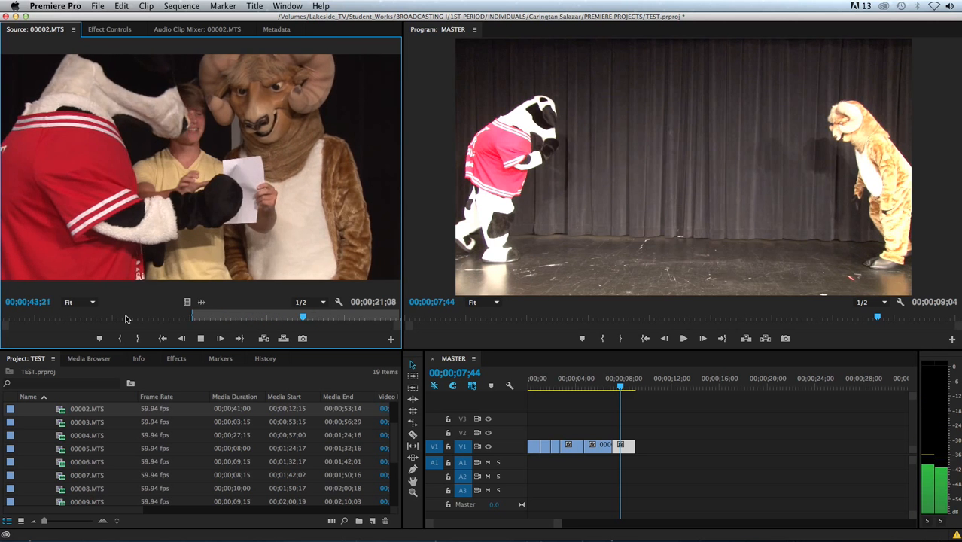
Review 00002.MTS around the In point and mark an Out point for a source selection of 00;00;03;16.
left_click(125, 317)
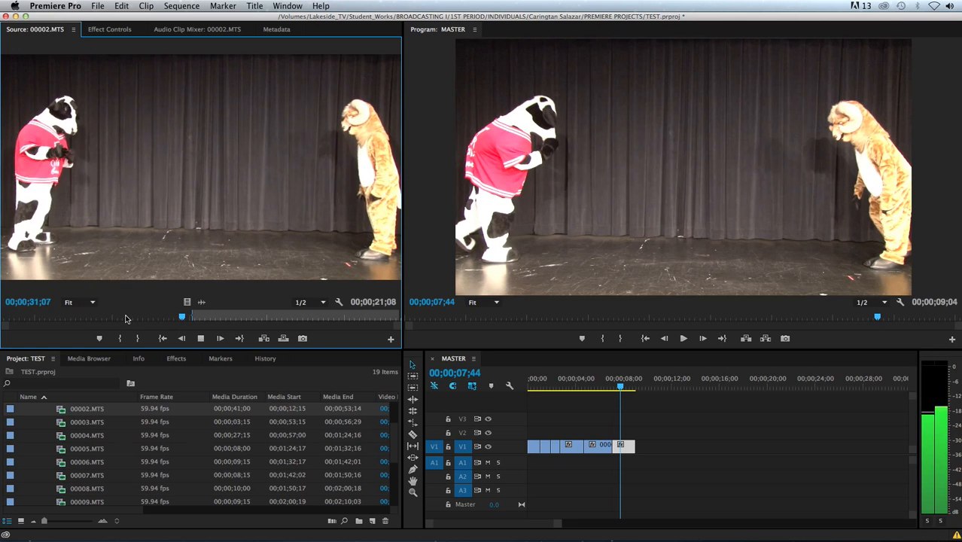
key("space")
key("j")
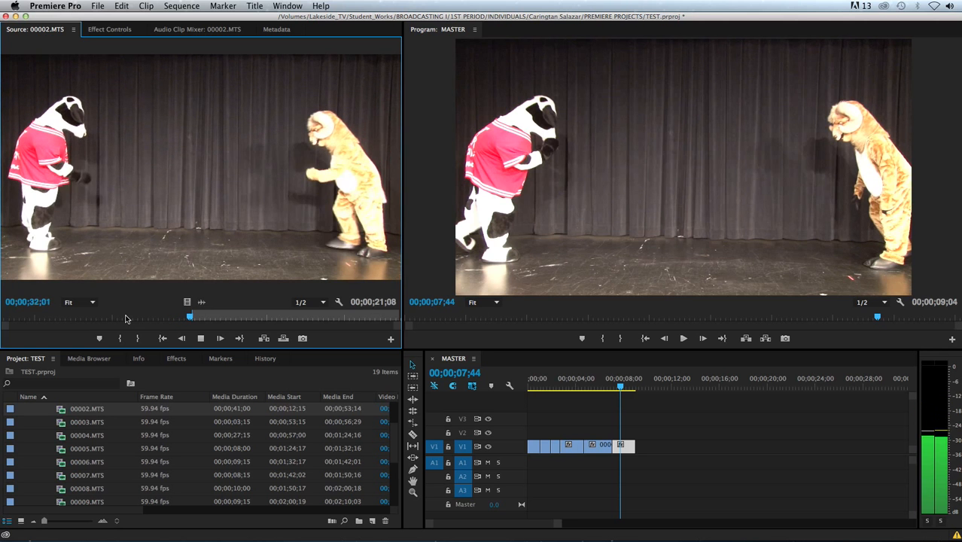
key("space")
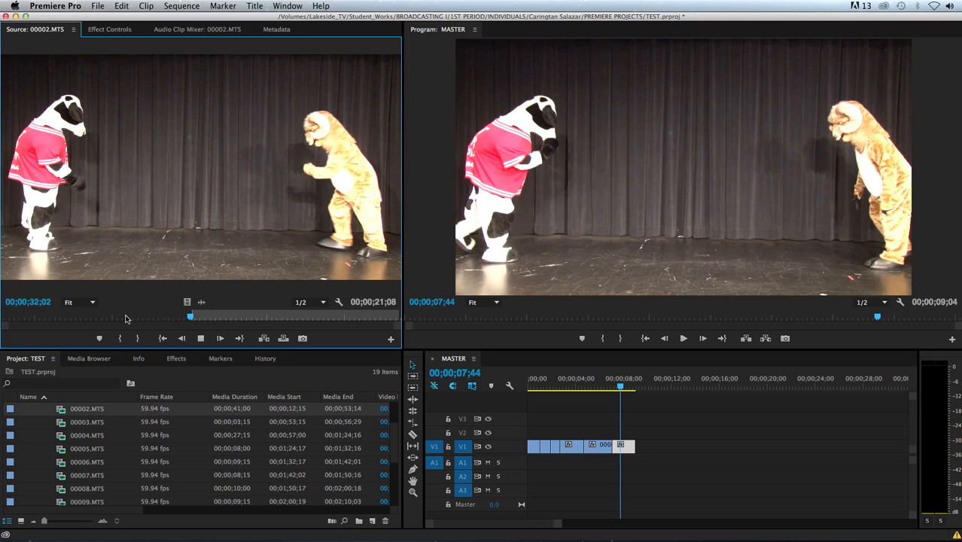
key("l")
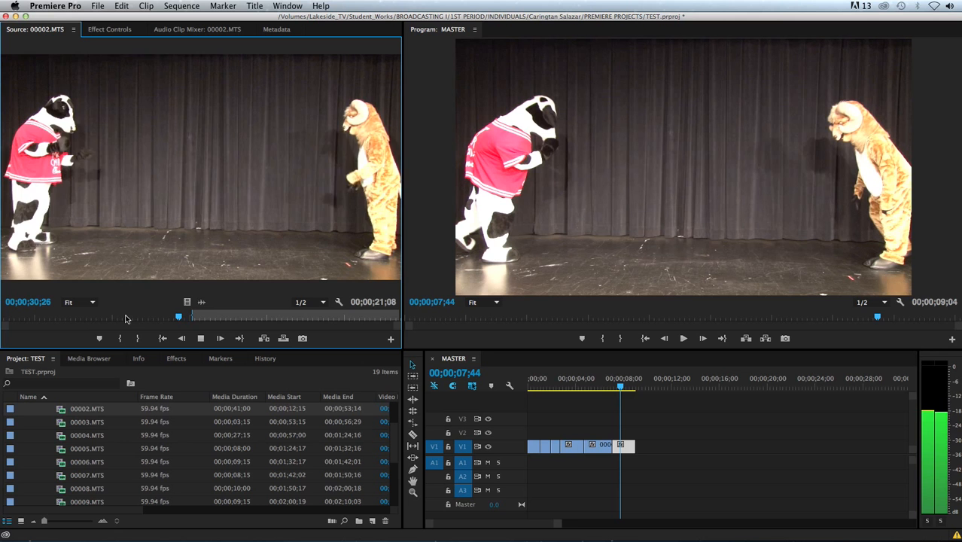
key("k")
key("l")
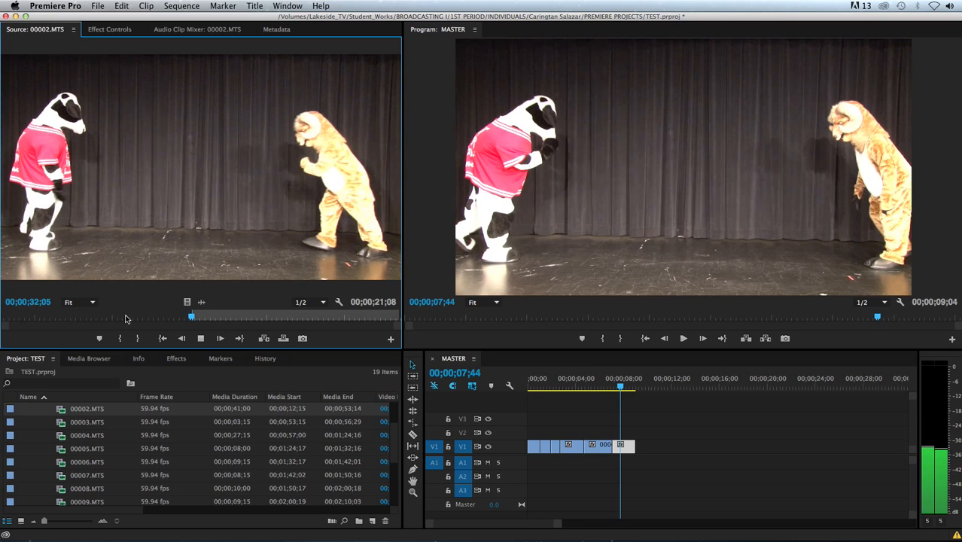
key("k")
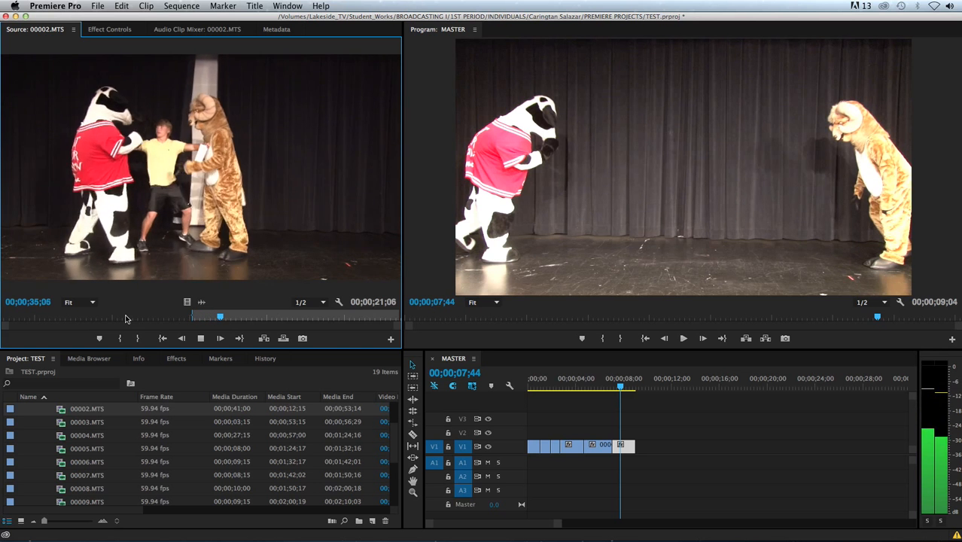
key("space")
key("o")
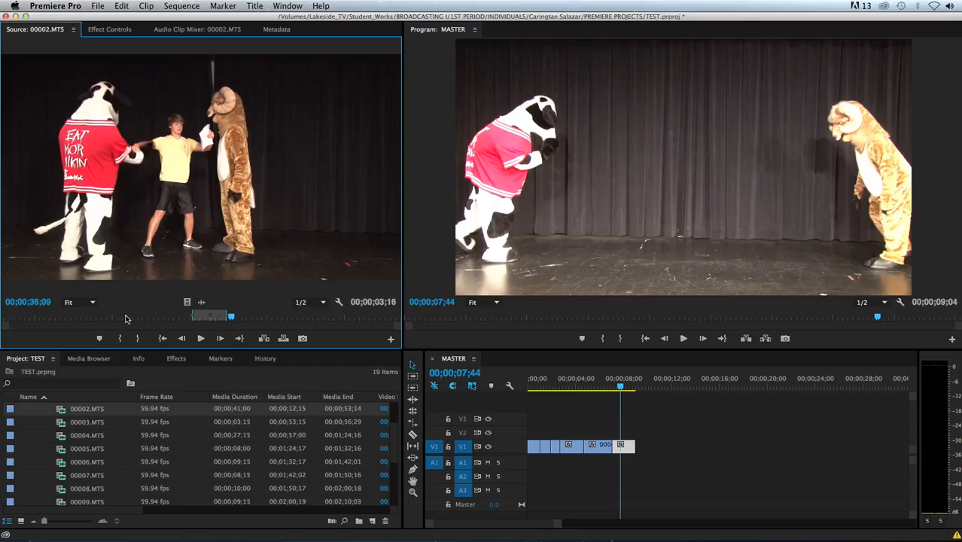
Overwrite the last V1 clip with the marked 00002.MTS selection, starting from the cut at 00;00;07;05.
key("shift+3")
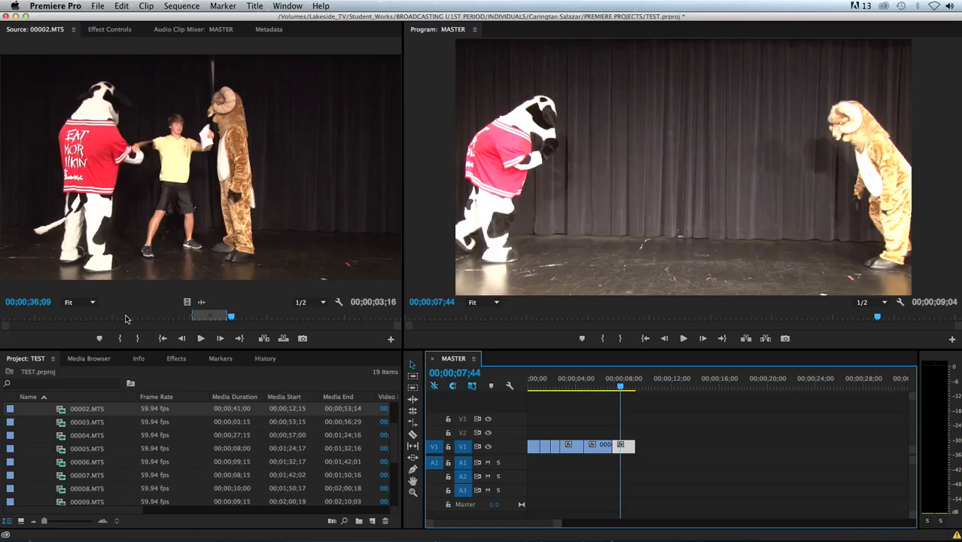
key("j")
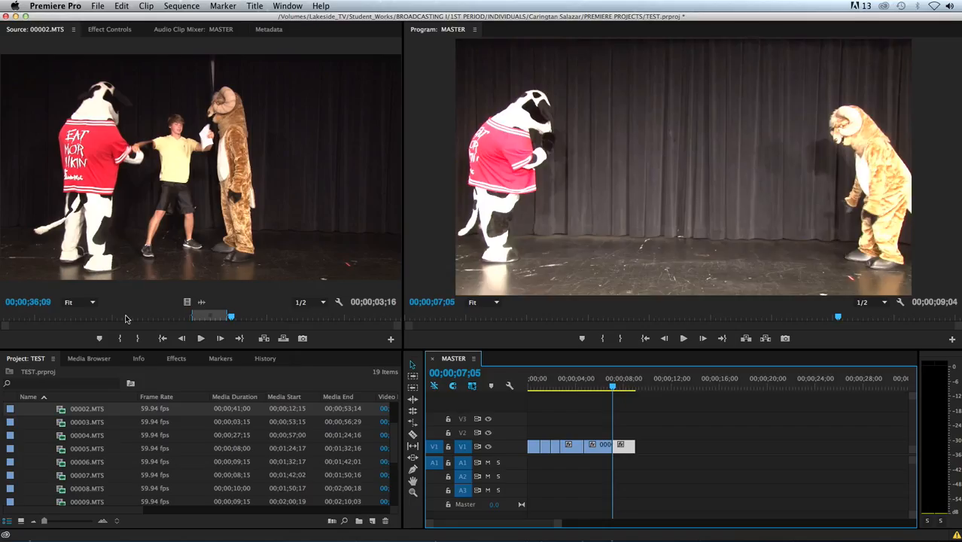
key("period")
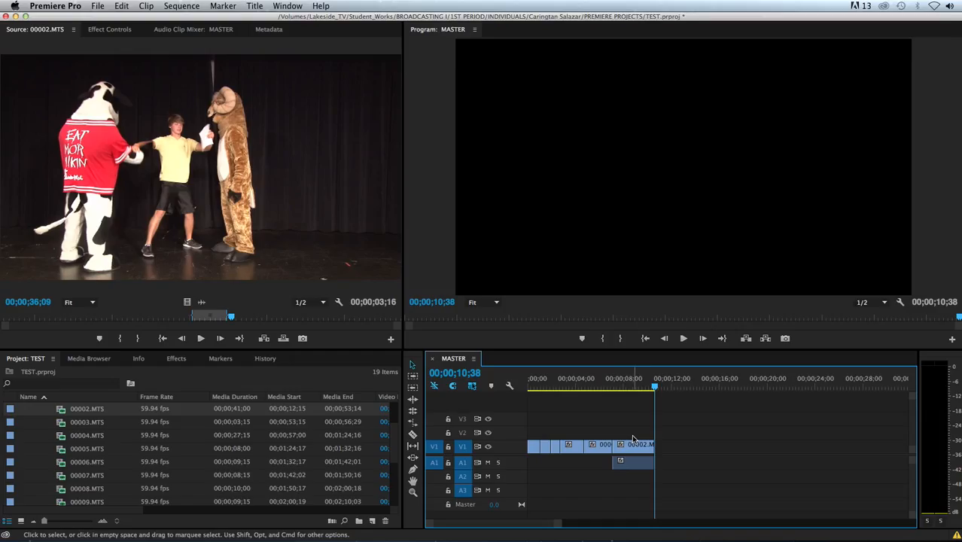
Unlink the last 00002.MTS clip's video and audio, and delete its audio from A1.
left_click(645, 459)
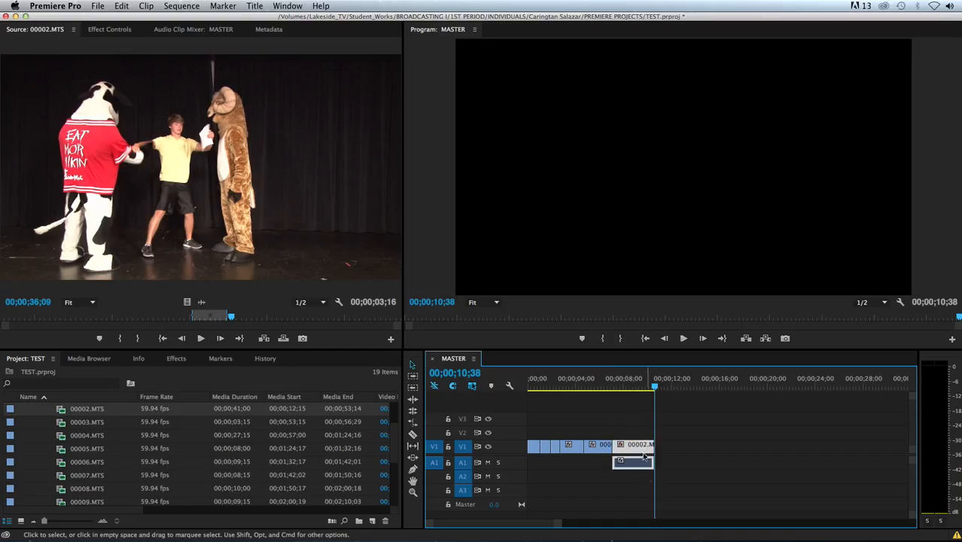
right_click(645, 459)
left_click(665, 203)
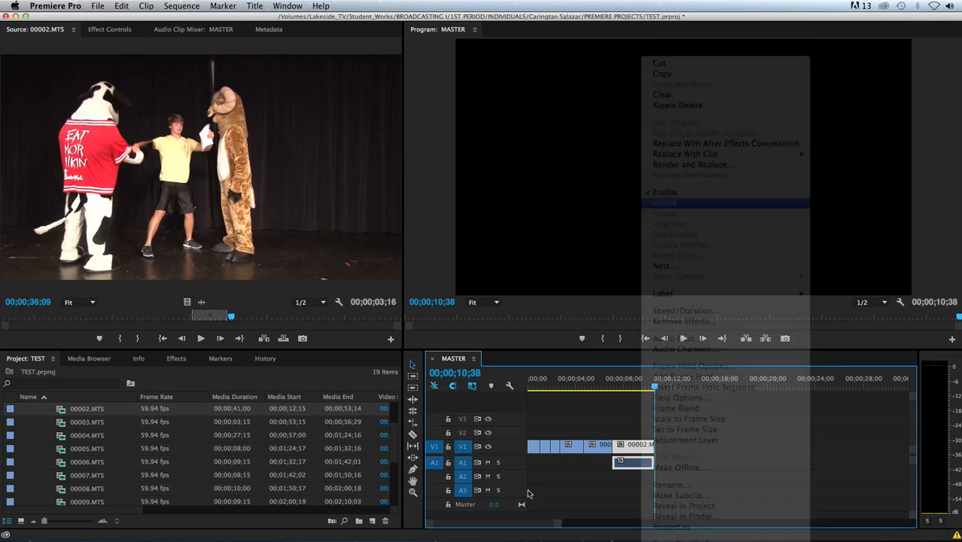
left_click(635, 467)
key("Delete")
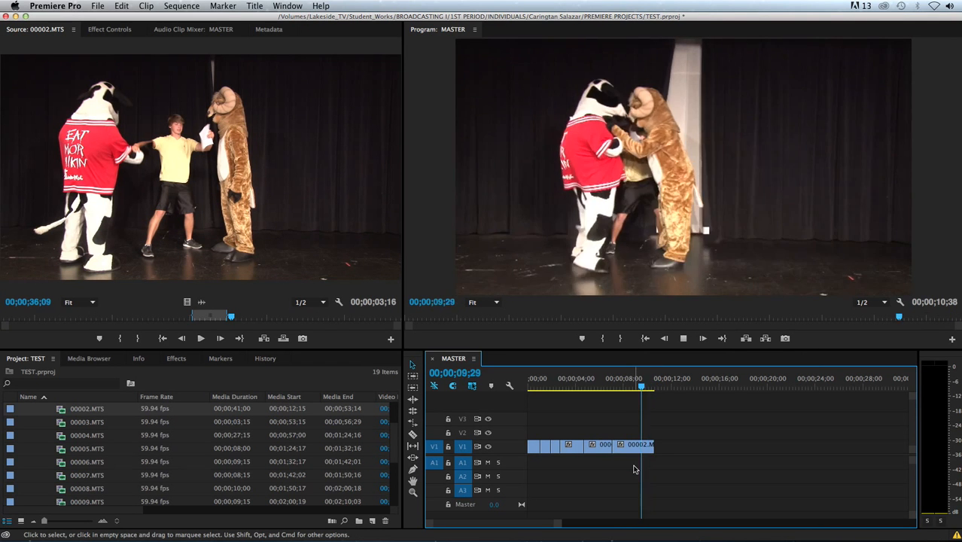
Play back the new ending of the MASTER sequence and return the playhead to the cut at 00;00;04;44.
key("space")
key("space")
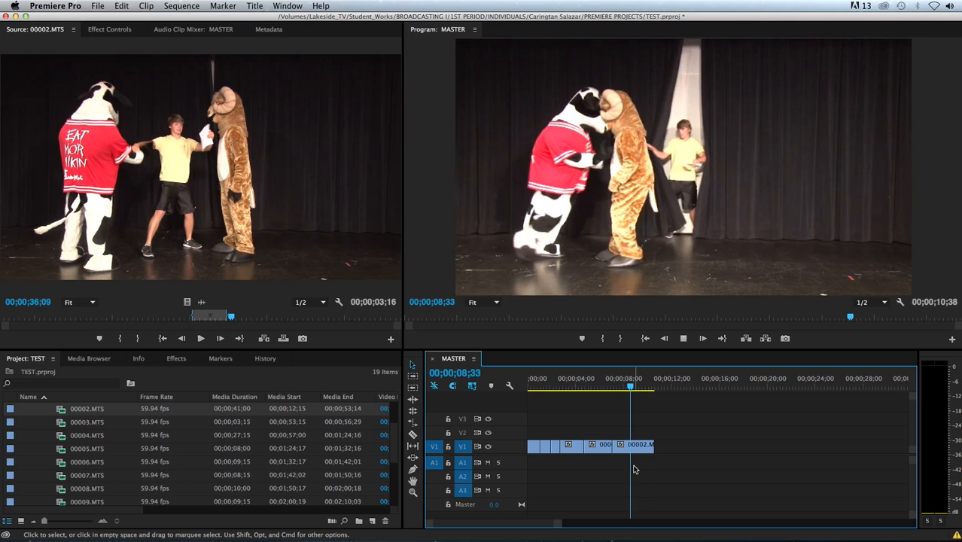
key("space")
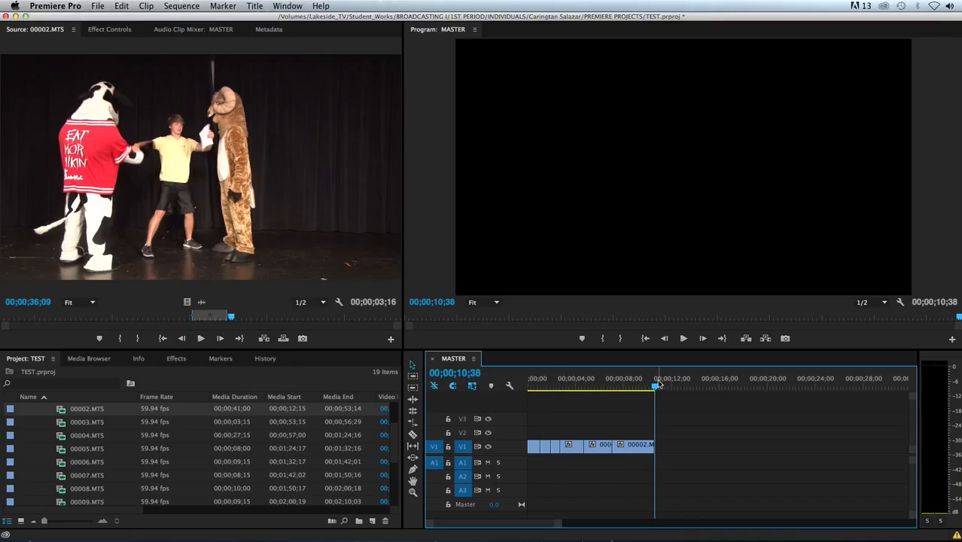
left_click_drag(655, 389, 630, 392)
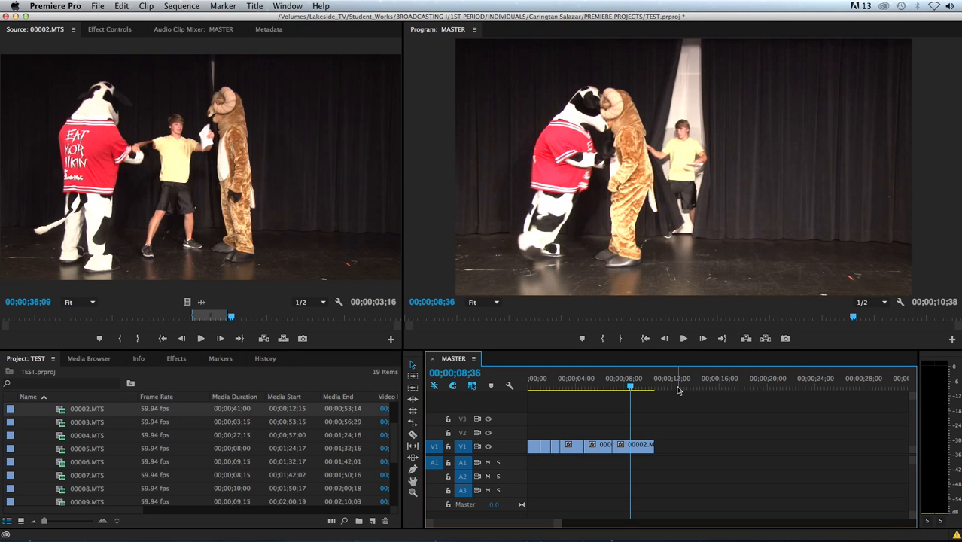
left_click_drag(630, 388, 584, 387)
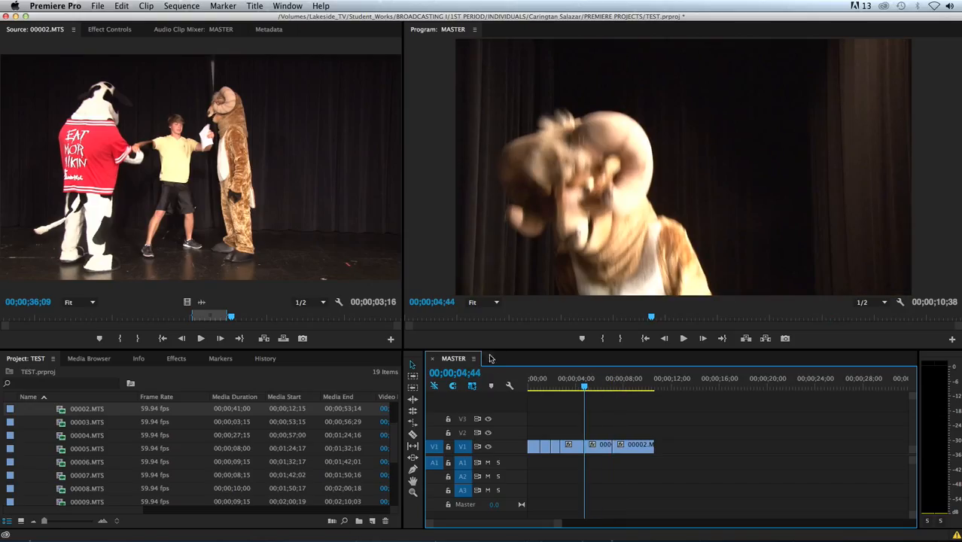
Open the export settings for the MASTER sequence and set the export format to H.264.
key("shift+2")
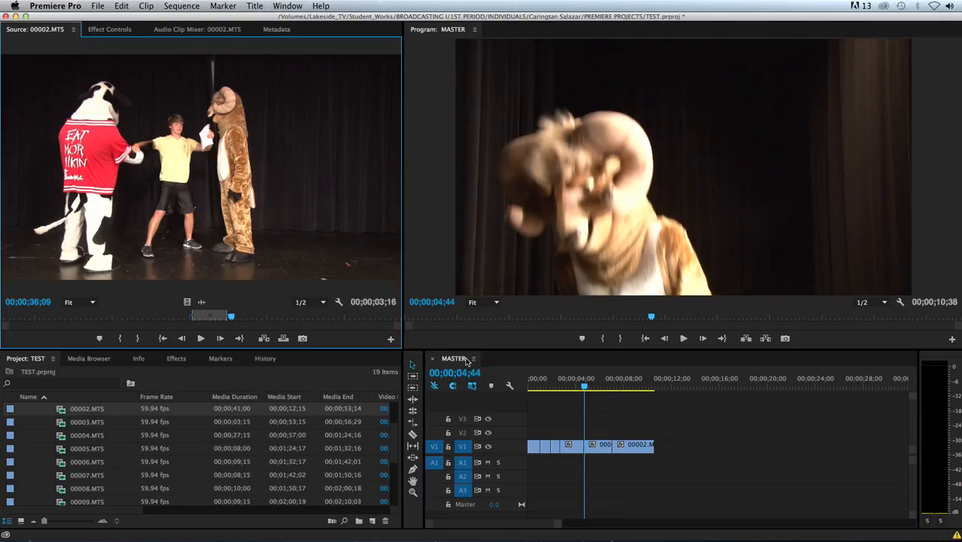
left_click(467, 362)
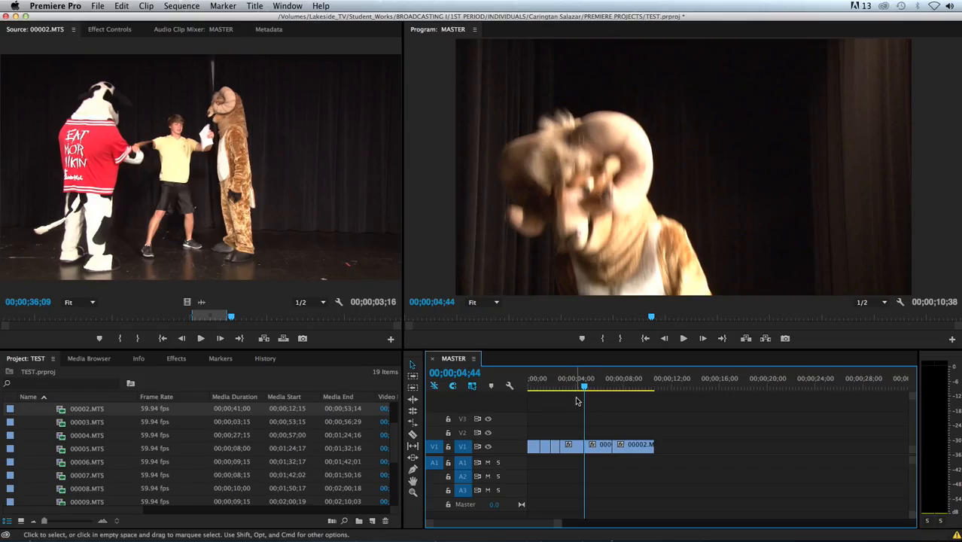
key("super+m")
left_click_drag(425, 51, 454, 38)
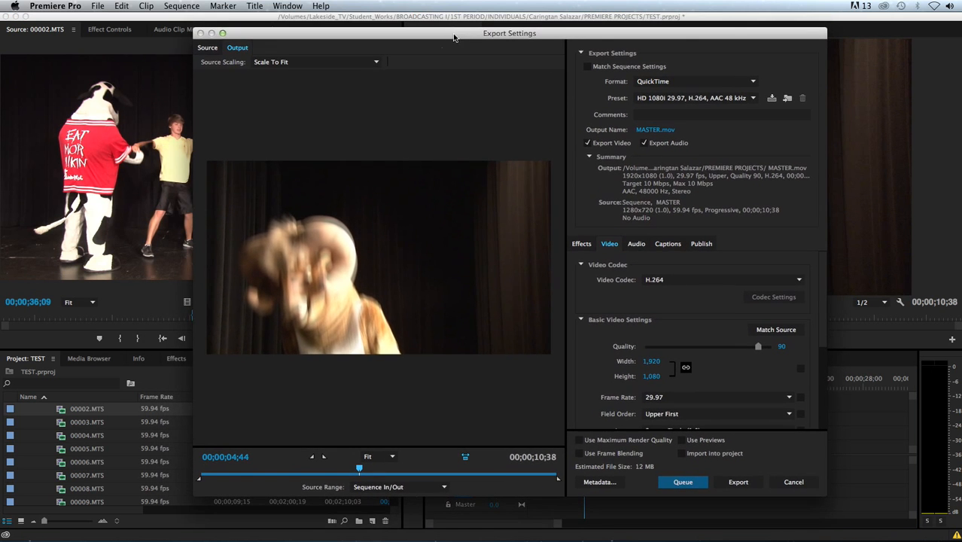
left_click(753, 83)
left_click(607, 90)
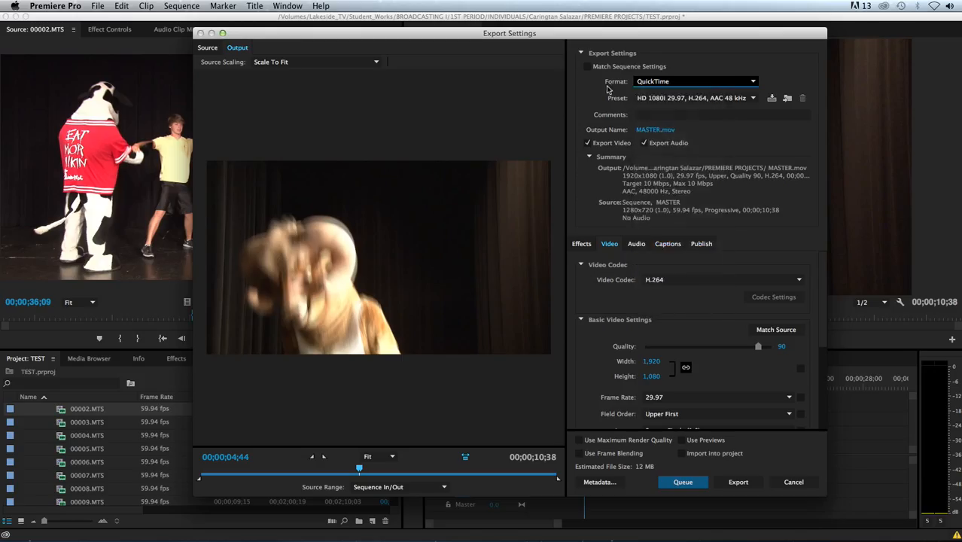
left_click(755, 83)
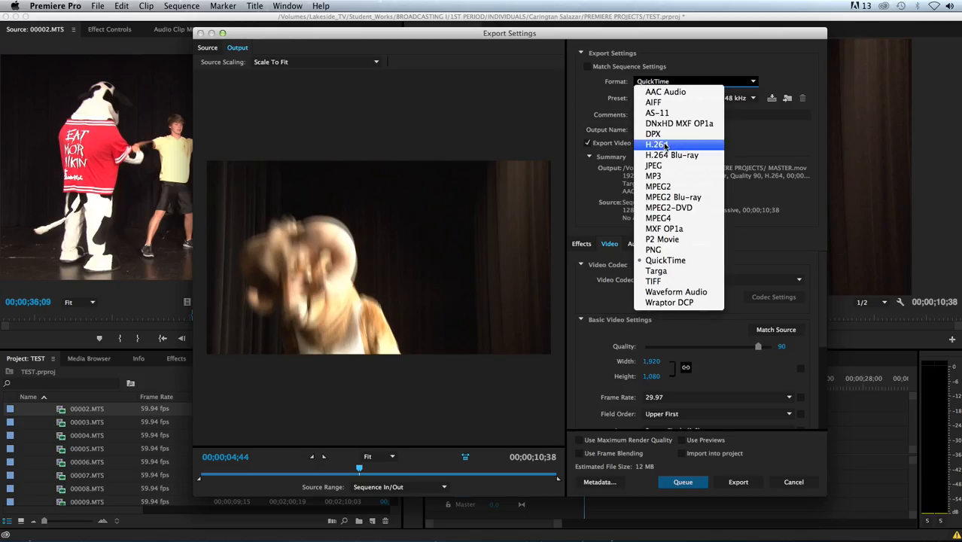
left_click(656, 146)
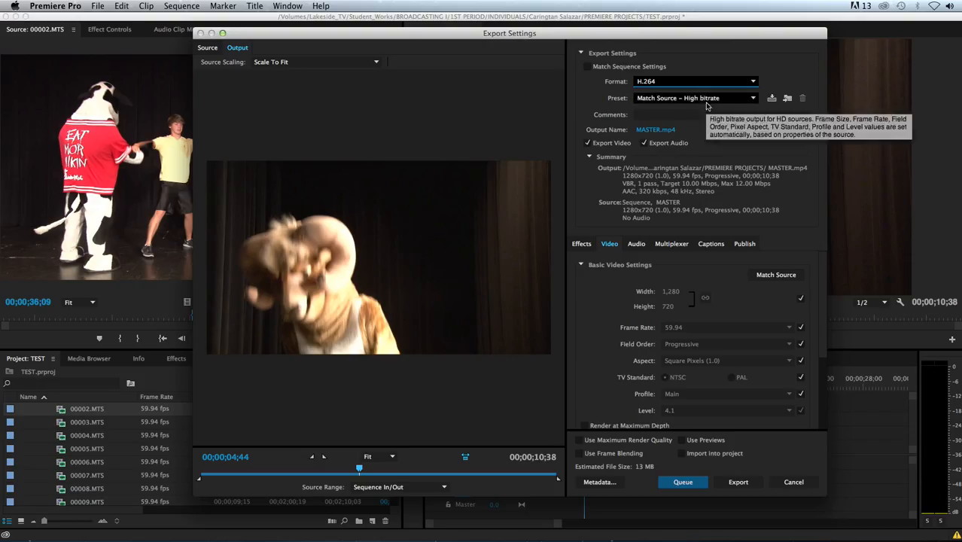
Set the export's save location to the student's folder in Lakeside_TV > Student_Works > BROADCASTING I > 1ST PERIOD > INDIVIDUALS on ls-netapp-1.
left_click(645, 130)
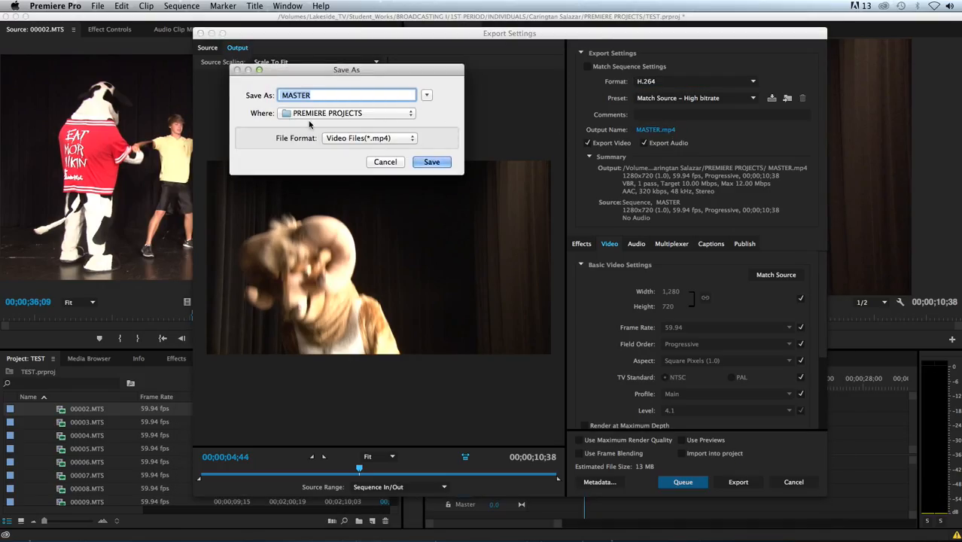
left_click(426, 96)
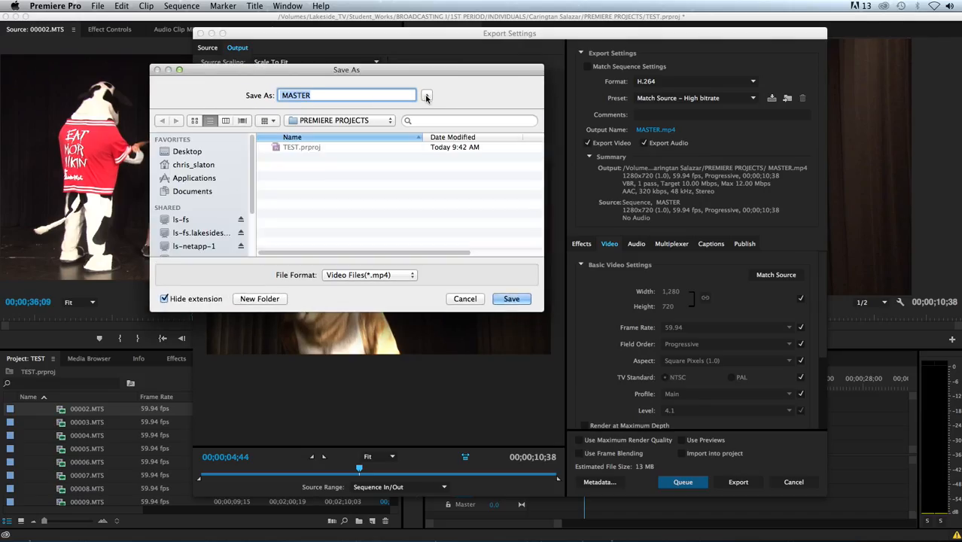
scroll(254, 193, "down", 3)
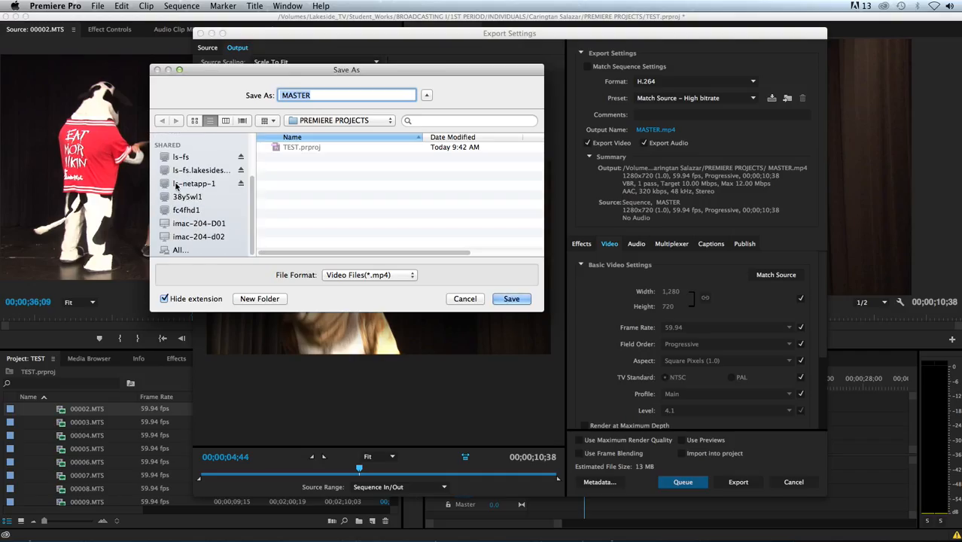
left_click(178, 184)
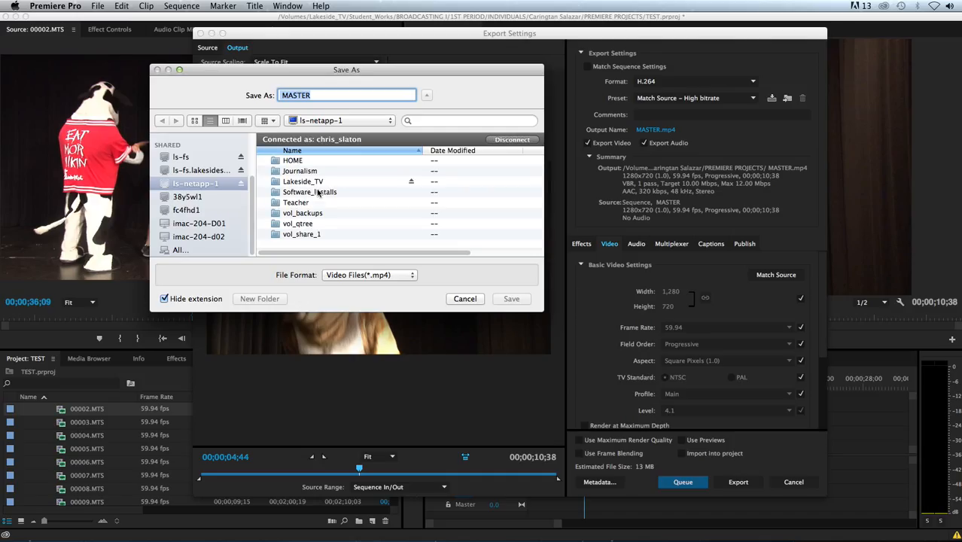
left_click(293, 185)
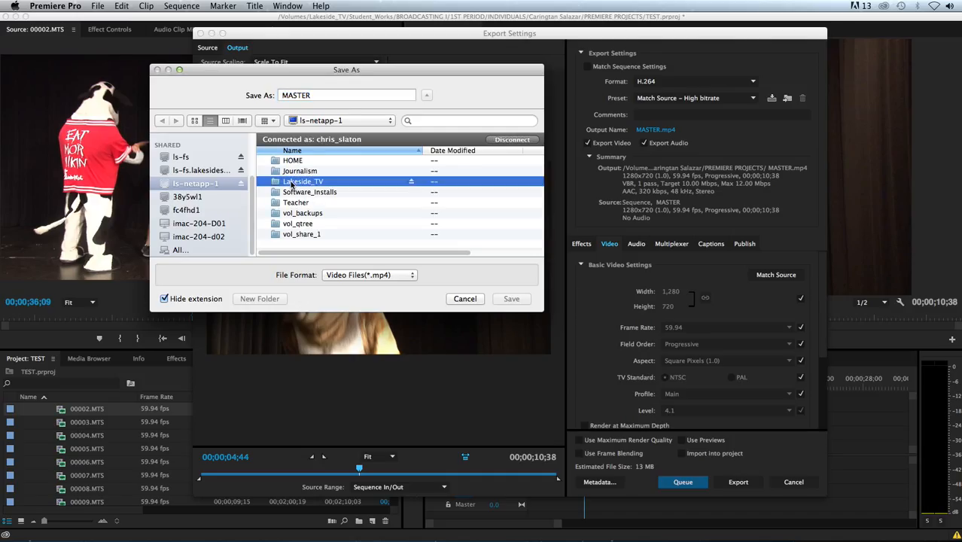
double_click(293, 183)
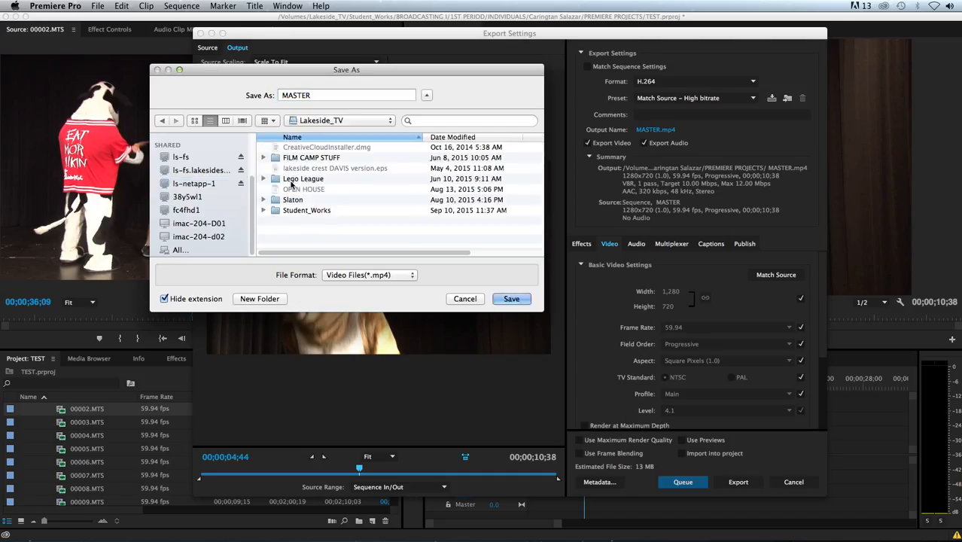
double_click(294, 211)
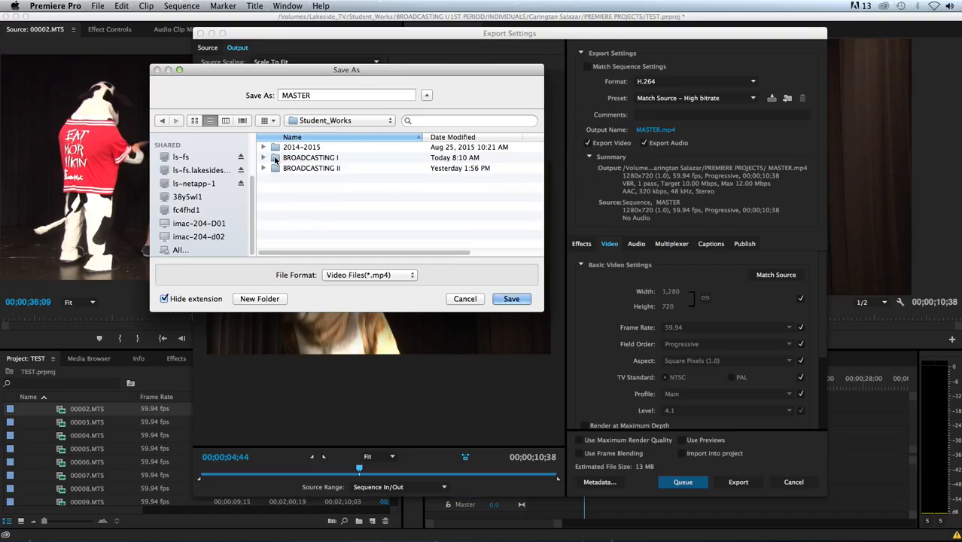
double_click(276, 158)
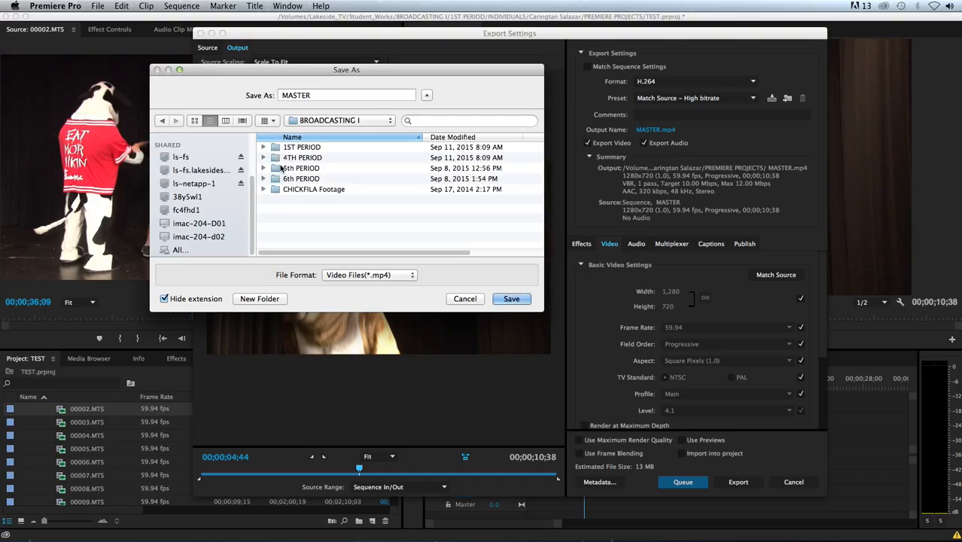
left_click(276, 149)
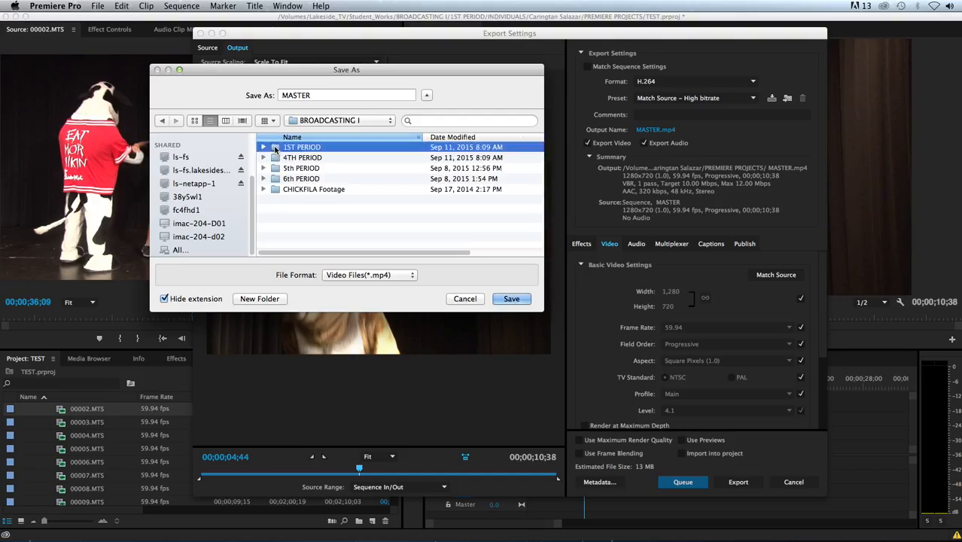
double_click(276, 149)
double_click(276, 150)
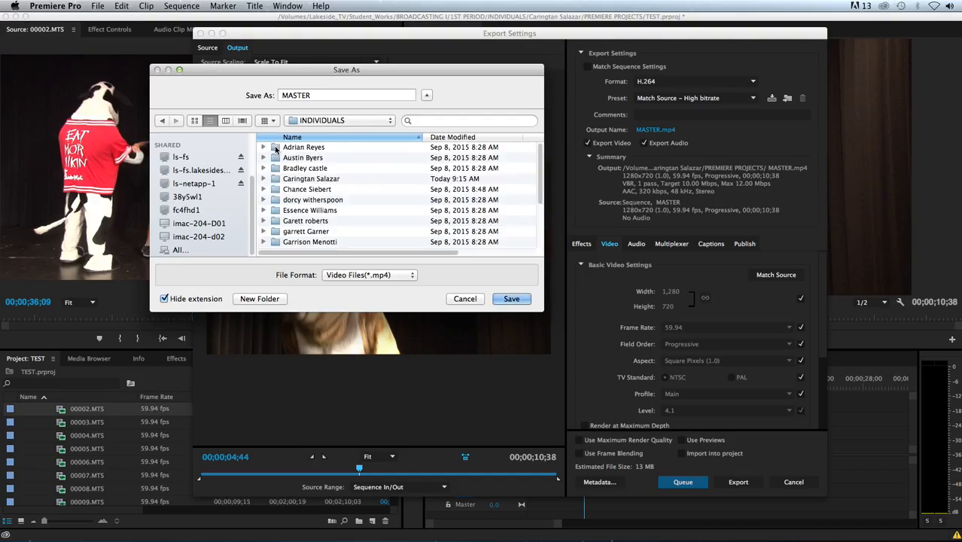
double_click(278, 179)
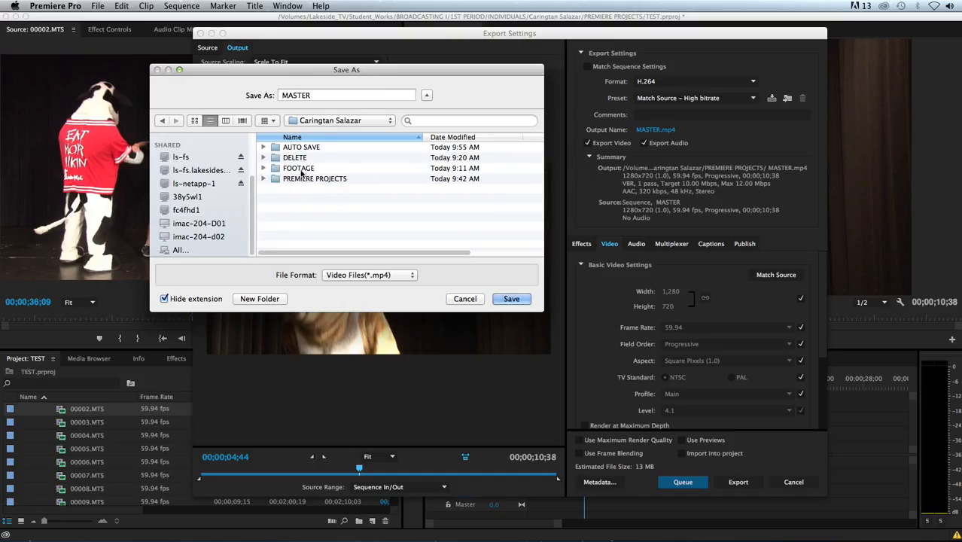
Create a new folder named FINISHED FILMS inside the student's folder as the export destination.
left_click(260, 299)
type("FINISHED FILMS")
key("Return")
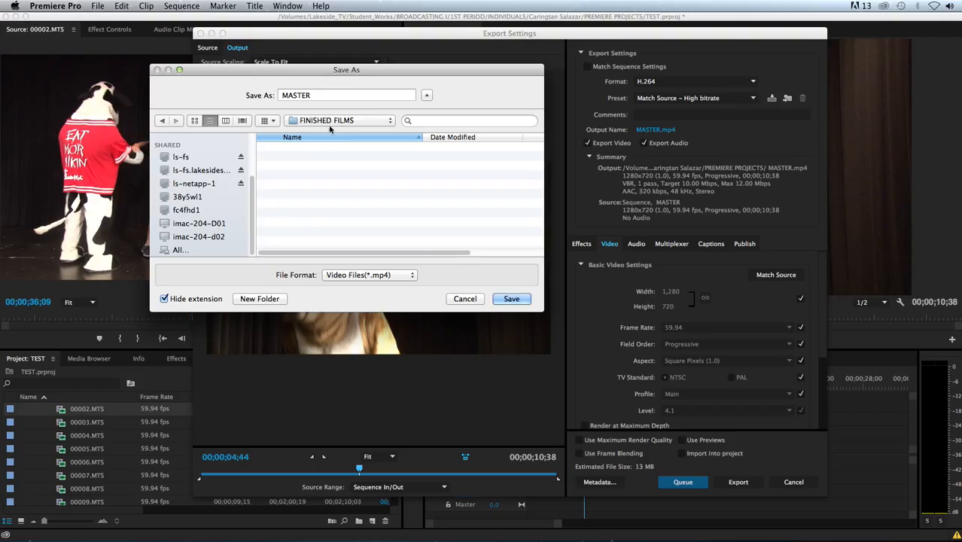
Name the output file MASTER CFA and save that name and location in the export settings.
left_click(317, 96)
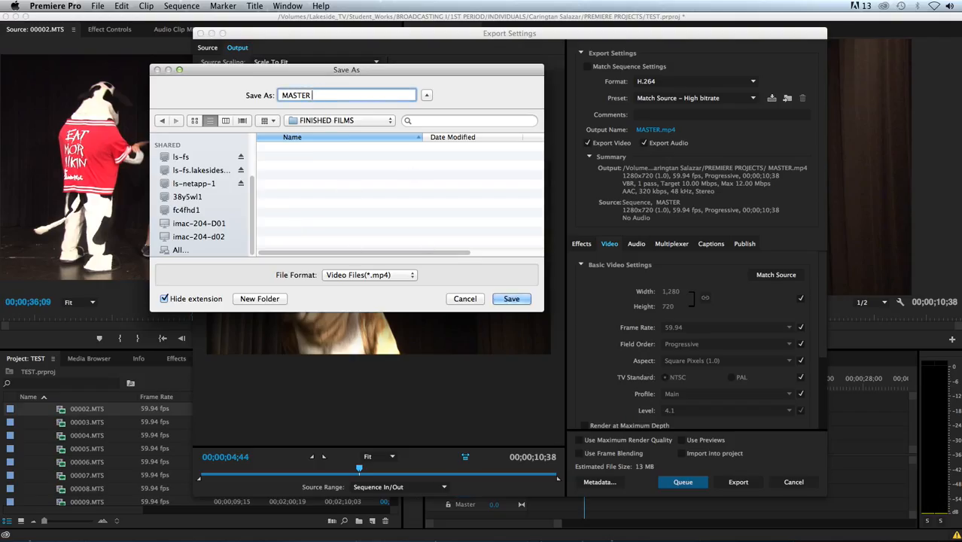
type("F")
key("BackSpace")
type("CFA")
left_click(511, 299)
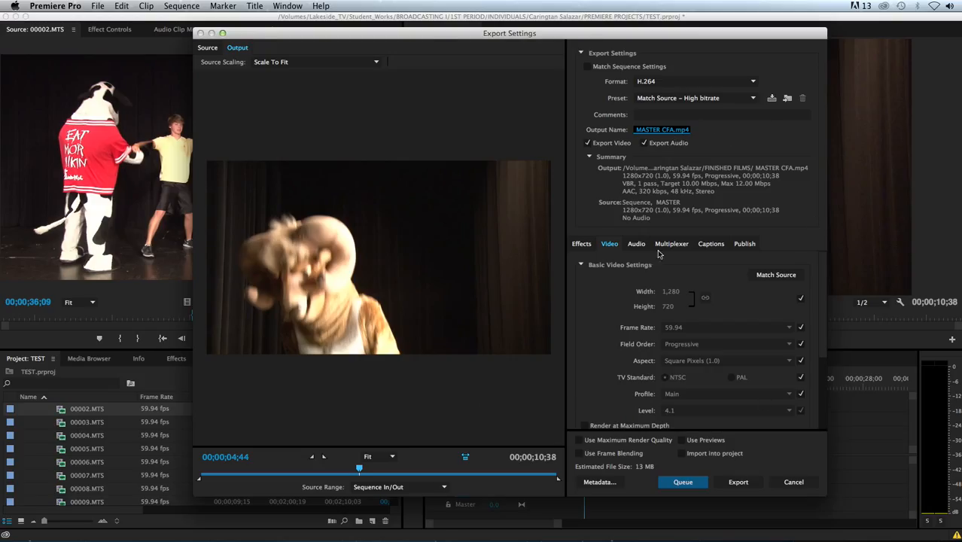
Export the MASTER sequence directly with the current H.264 settings, and save the project.
left_click(745, 486)
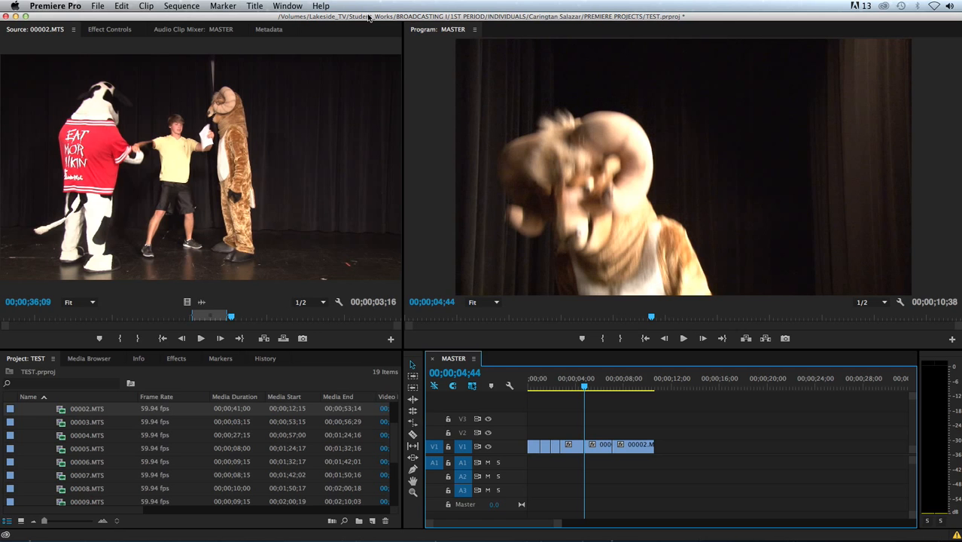
key("super+s")
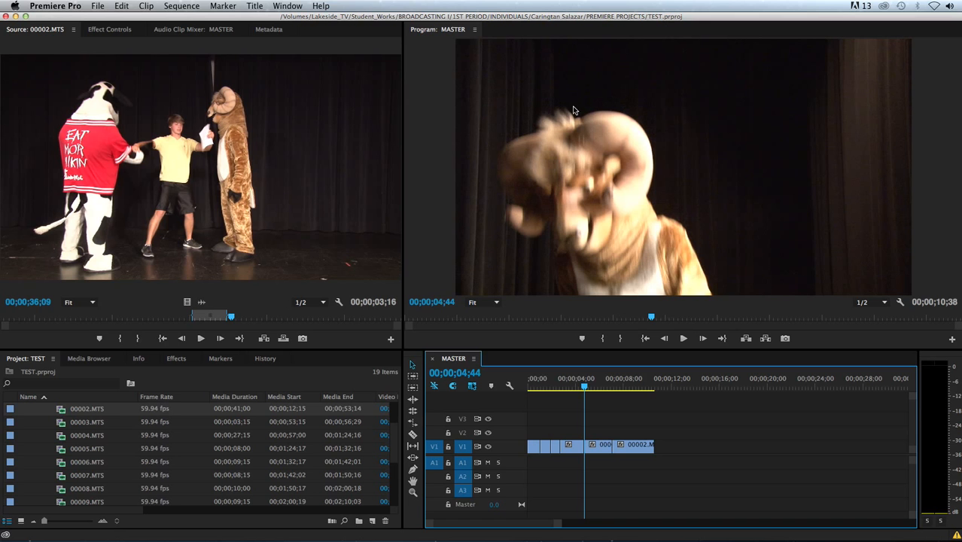
Move the MASTER sequence playhead to 00;00;07;52 and open clip 00006.MTS in the Source Monitor.
left_click_drag(584, 387, 622, 387)
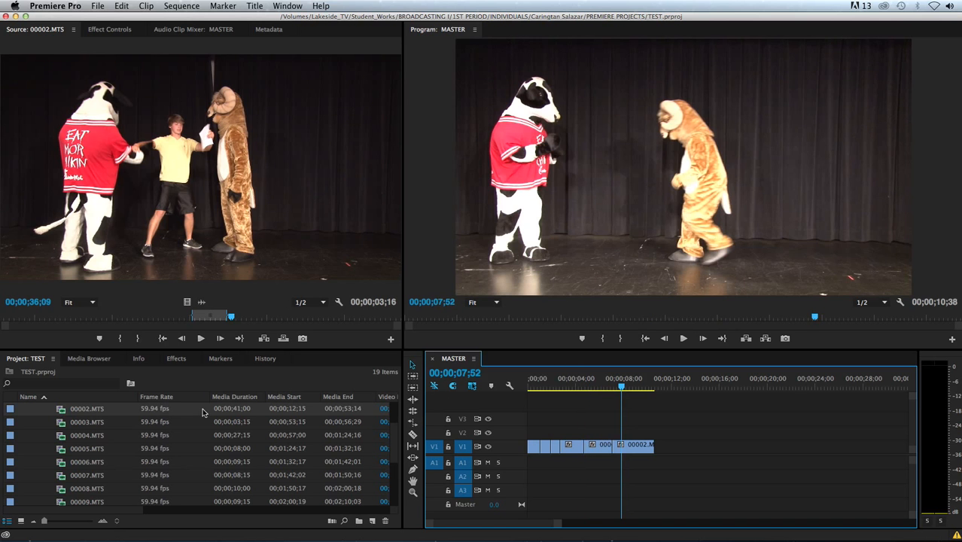
double_click(61, 464)
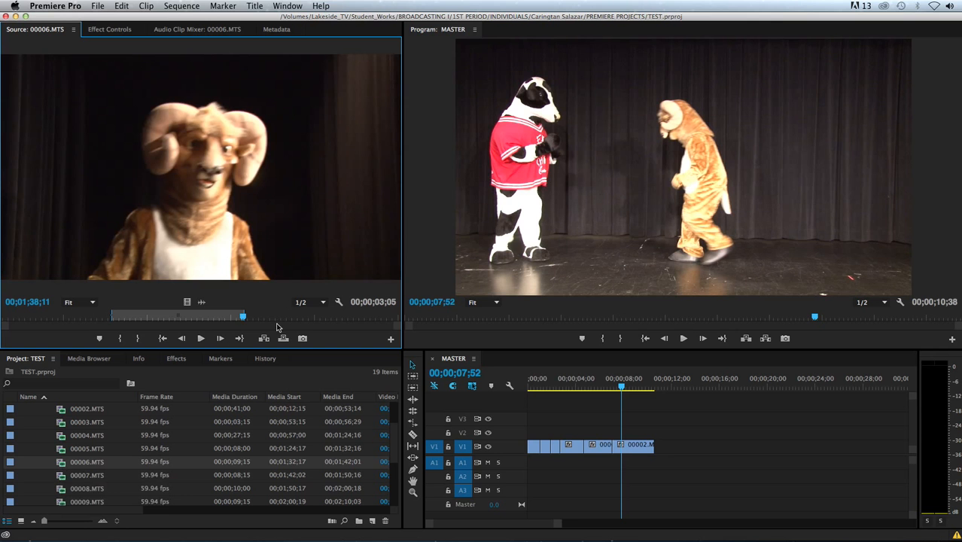
Delete the TAUTH LOOK.jpg image from the TEST project and save the project.
scroll(179, 480, "down", 3)
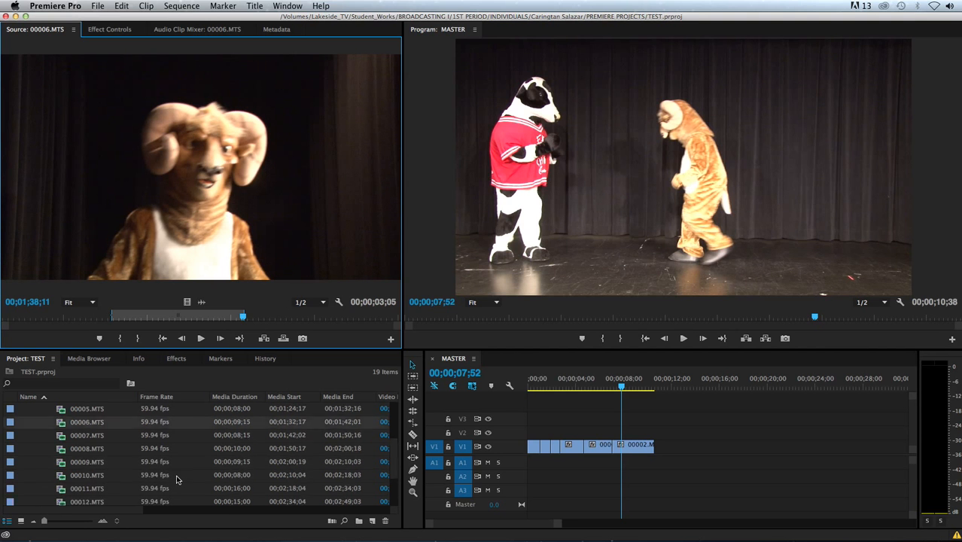
key("super+i")
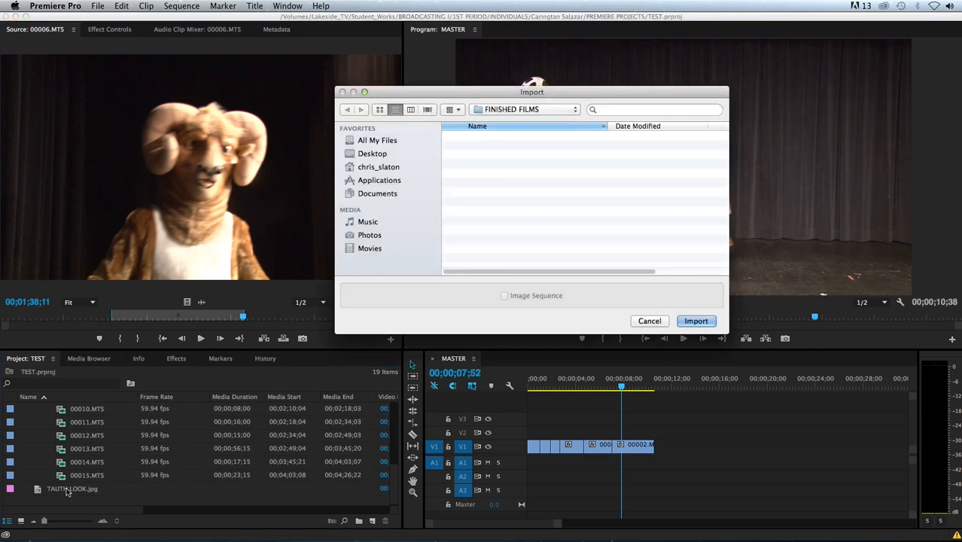
left_click(667, 324)
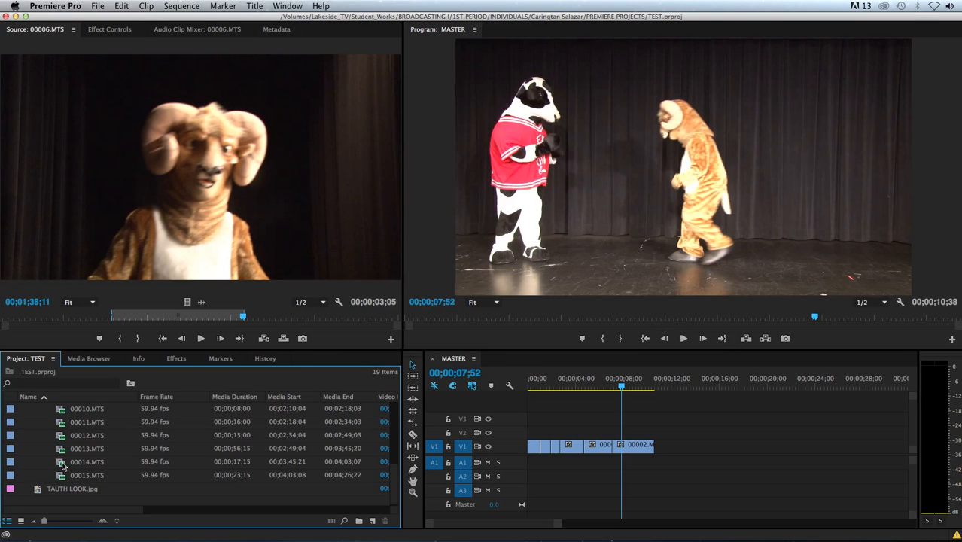
left_click(55, 494)
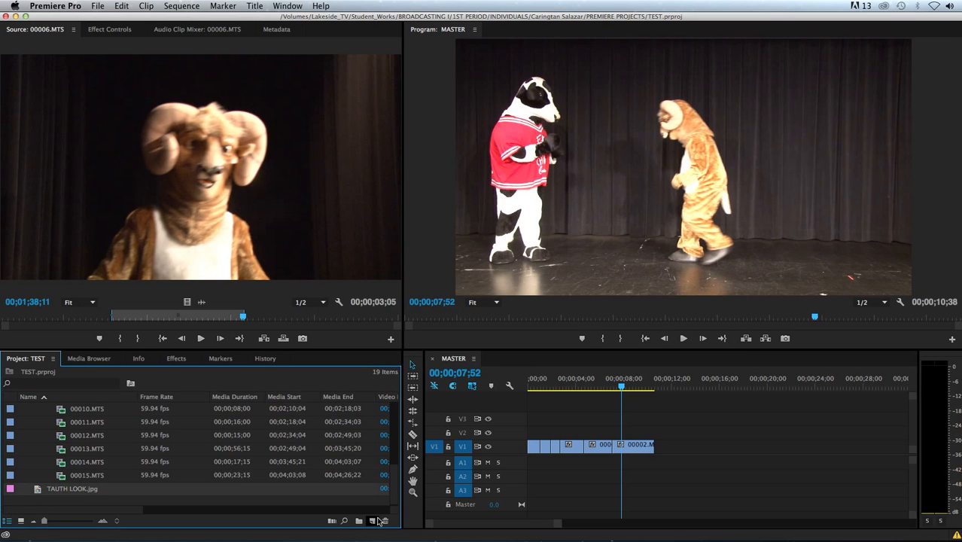
left_click(385, 521)
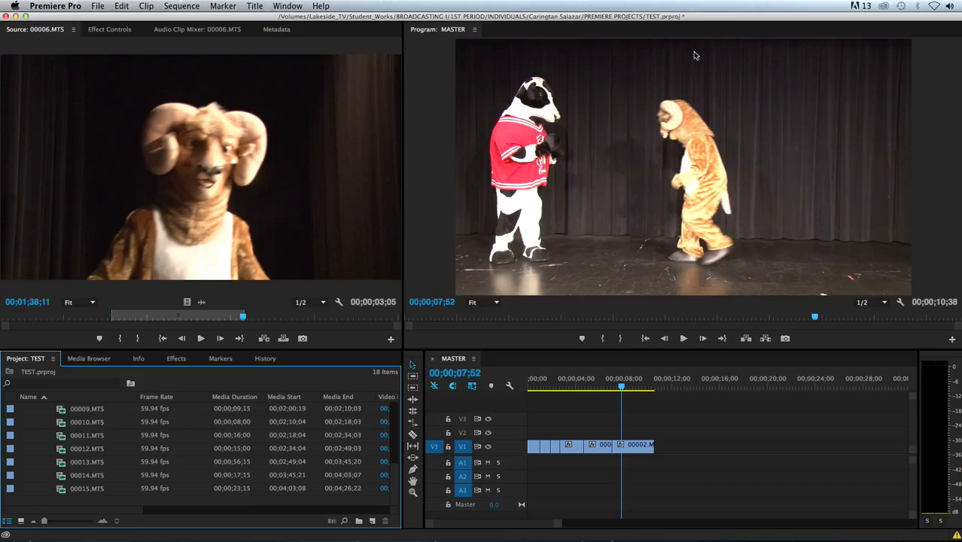
key("super+s")
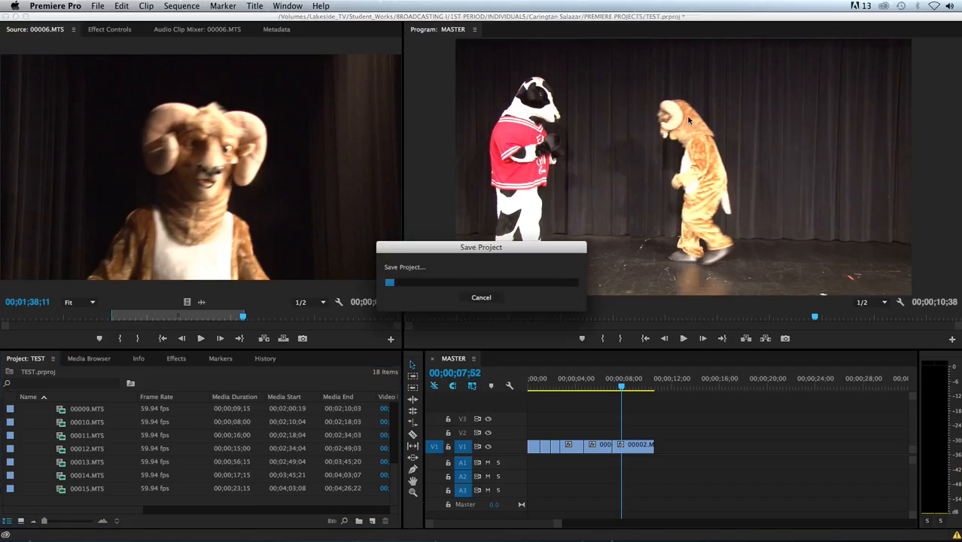